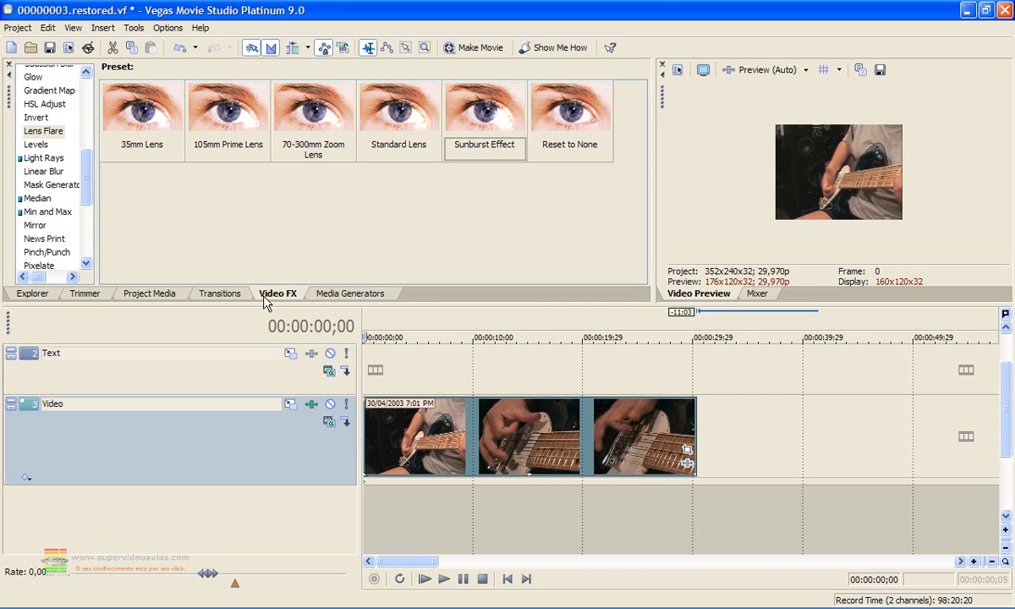
Apply the Sunburst Effect preset of the Lens Flare effect to the guitar clip on the Video track
left_click_drag(83, 194, 84, 239)
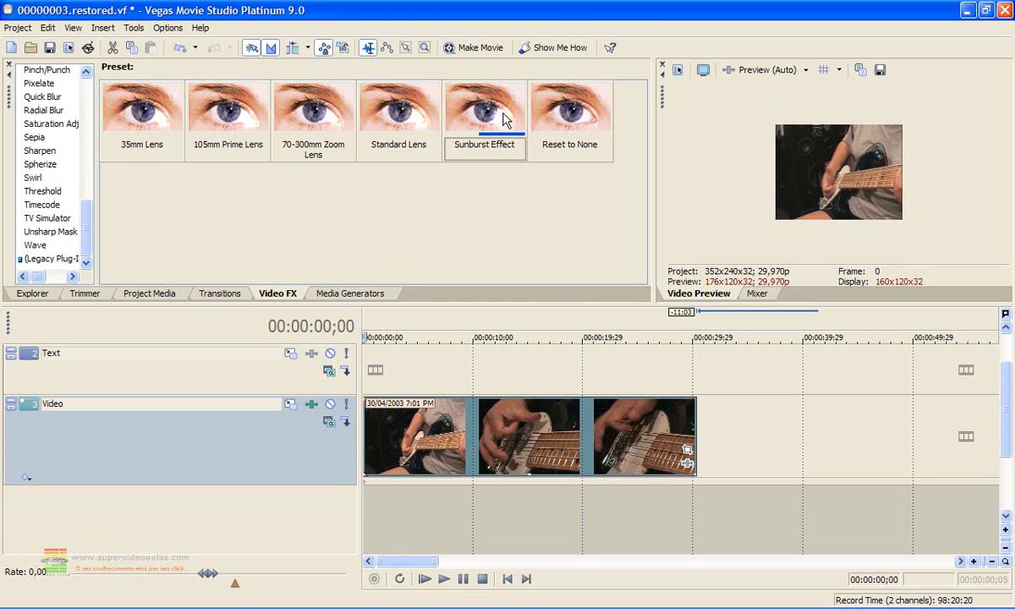
left_click_drag(505, 119, 496, 302)
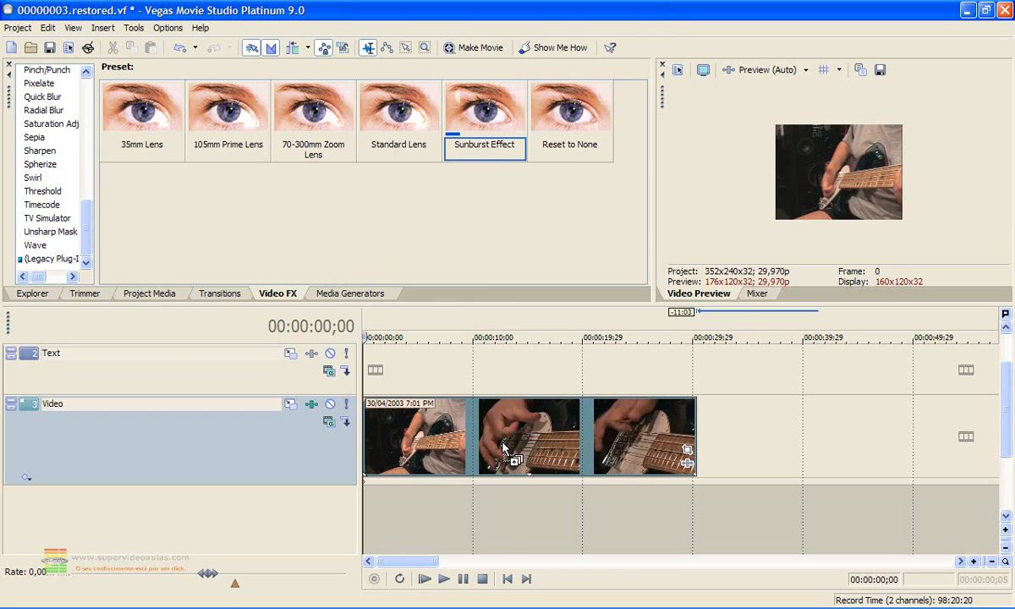
left_click_drag(504, 448, 503, 450)
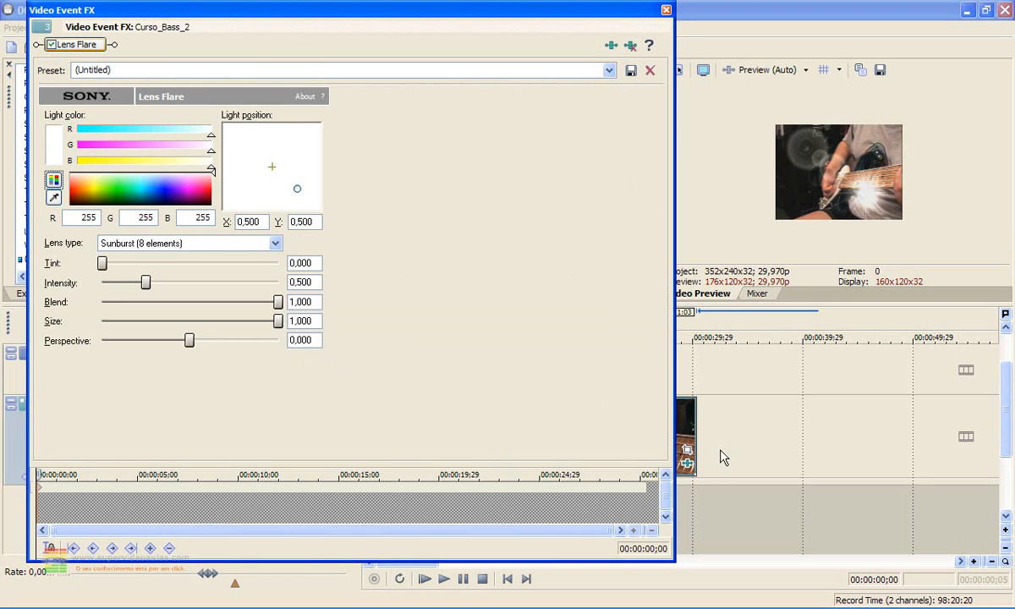
Shrink the Video Event FX window, enlarge the video preview area, and move the effect window clear of the preview
left_click_drag(674, 560, 335, 284)
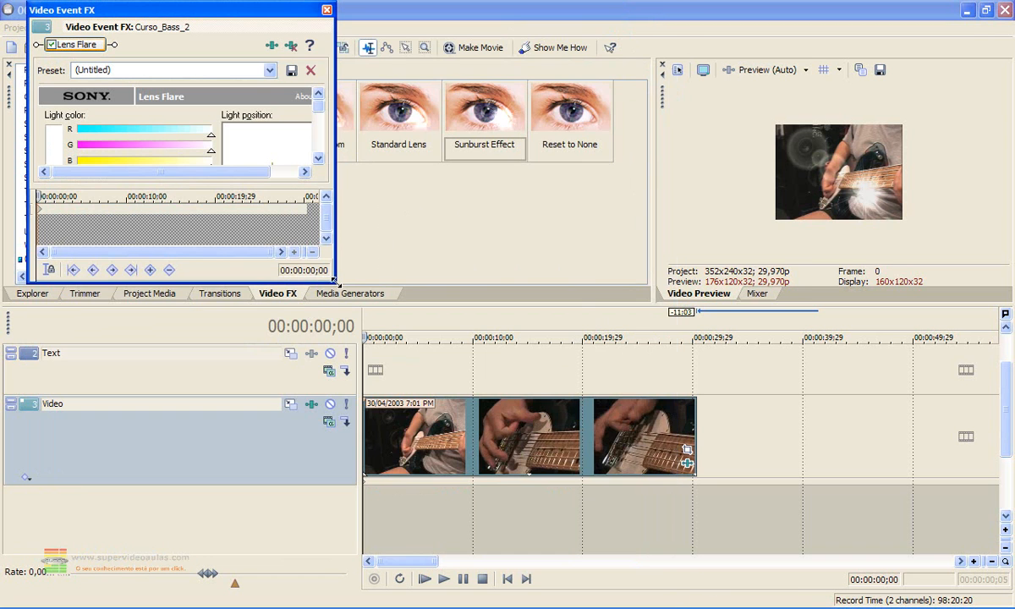
left_click_drag(651, 159, 539, 159)
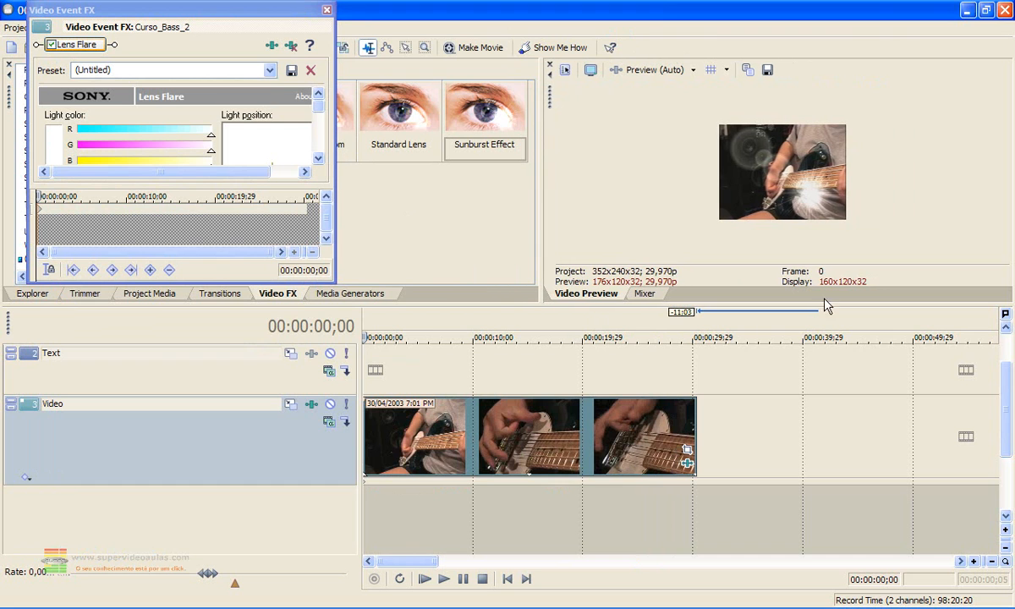
left_click_drag(838, 301, 839, 392)
left_click_drag(159, 12, 250, 139)
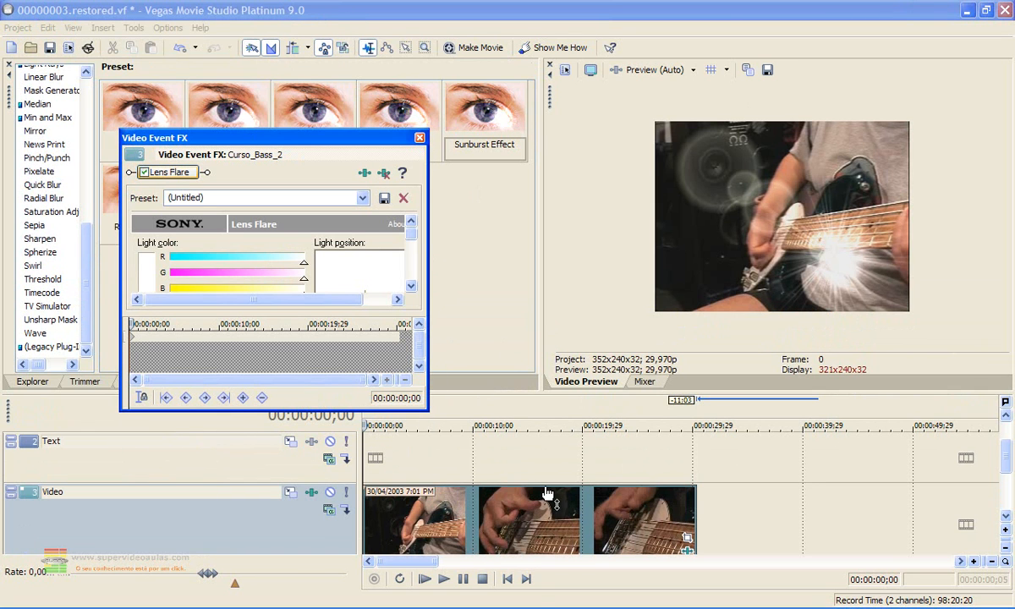
Close the Video Event FX window and reopen it from the guitar clip's Event FX control
left_click(420, 137)
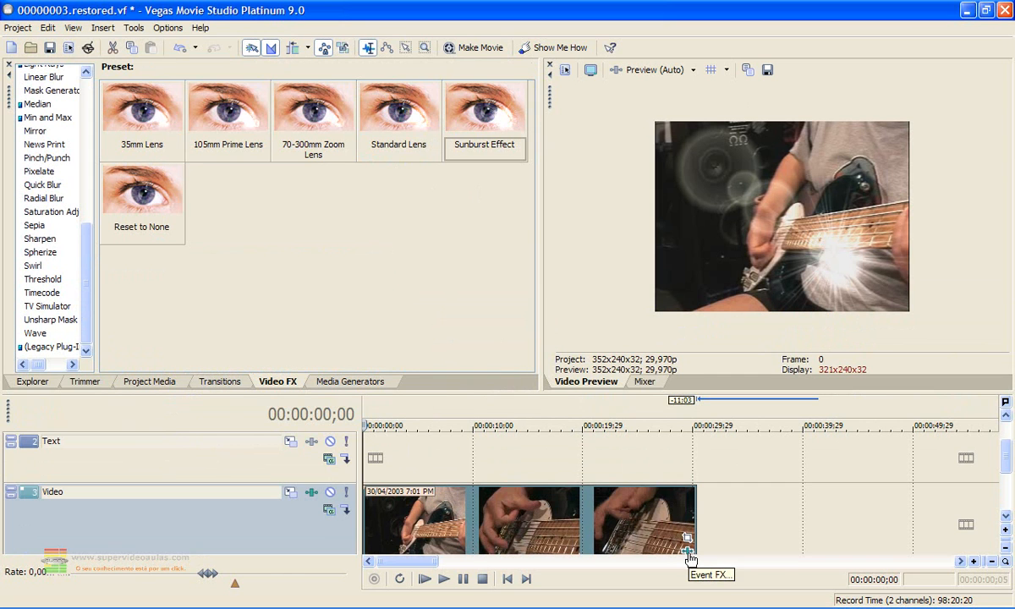
scroll(1003, 464, "down", 1)
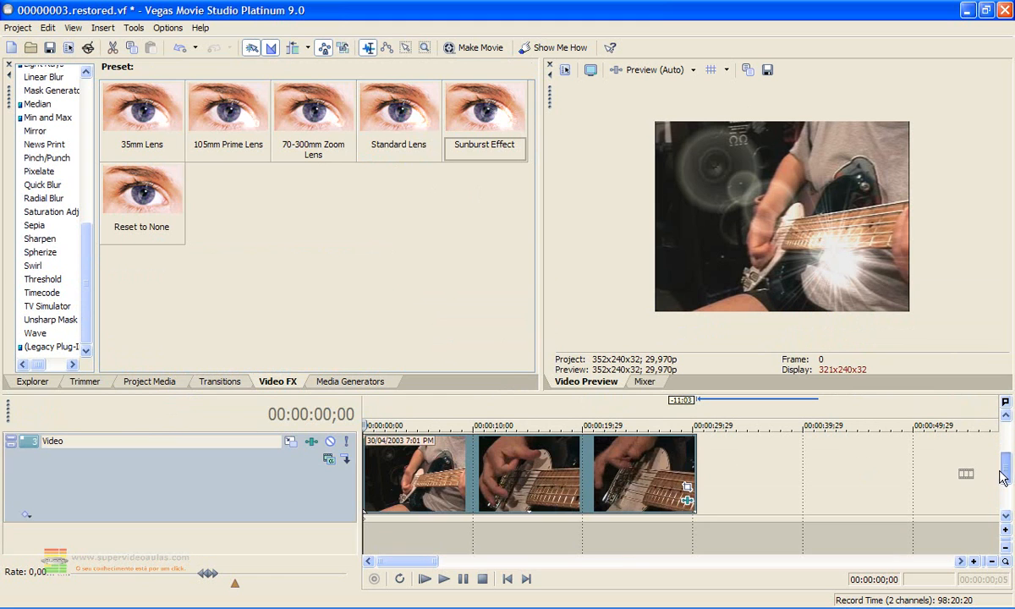
left_click(687, 500)
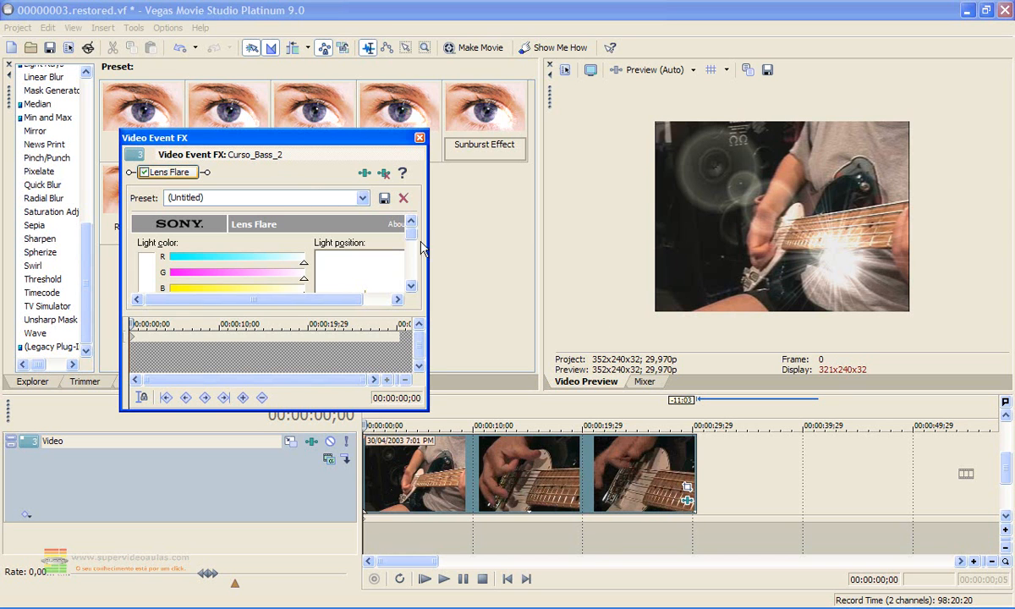
Enlarge the Video Event FX window slightly and dock it between the effect presets and the video preview
left_click_drag(427, 410, 447, 448)
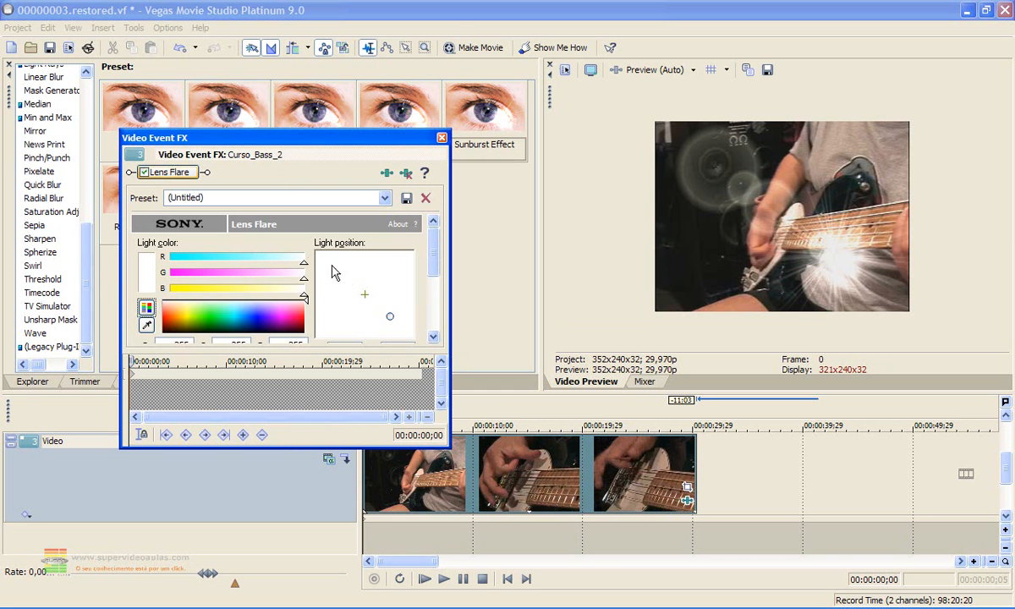
left_click_drag(433, 252, 398, 236)
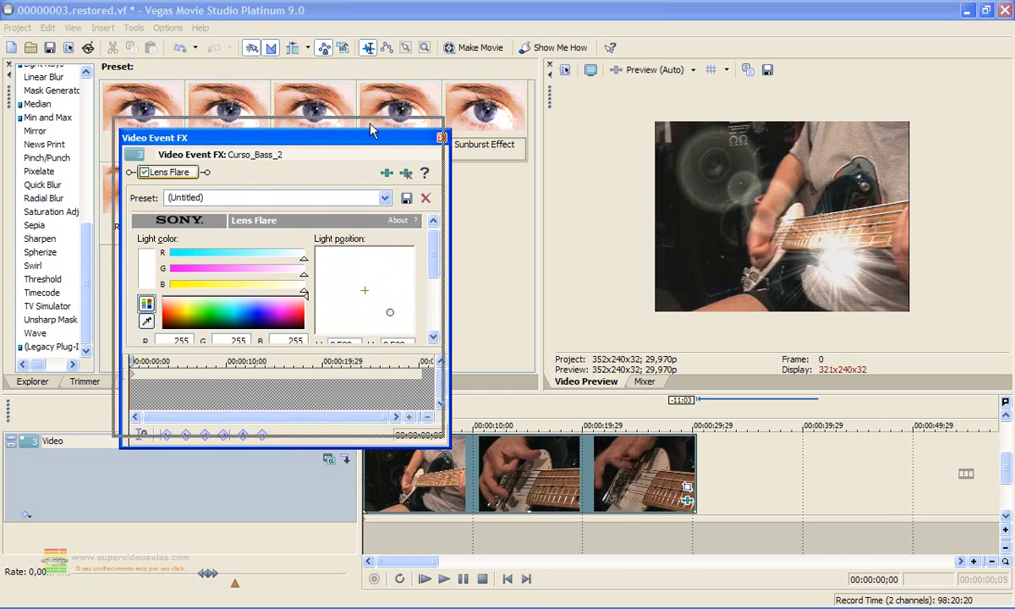
double_click(378, 138)
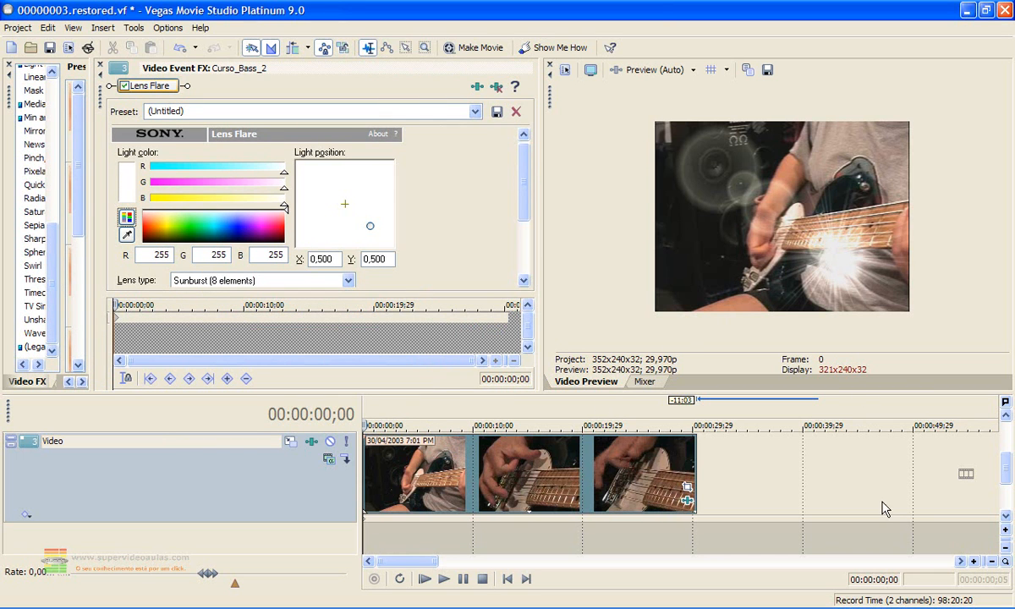
Play the guitar clip to preview the Lens Flare effect, restart it once, and stop playback
left_click(444, 579)
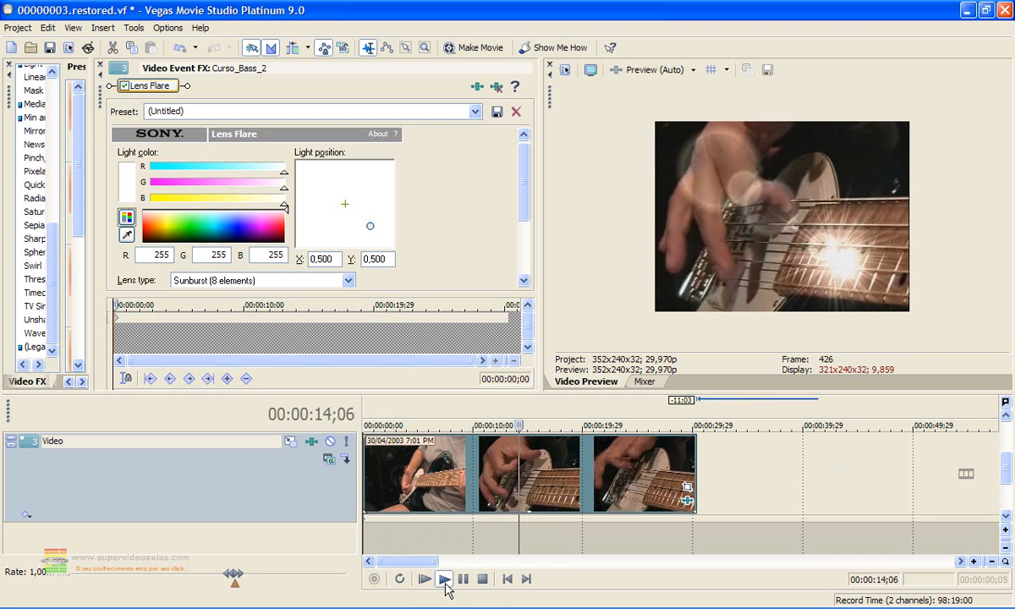
left_click(444, 579)
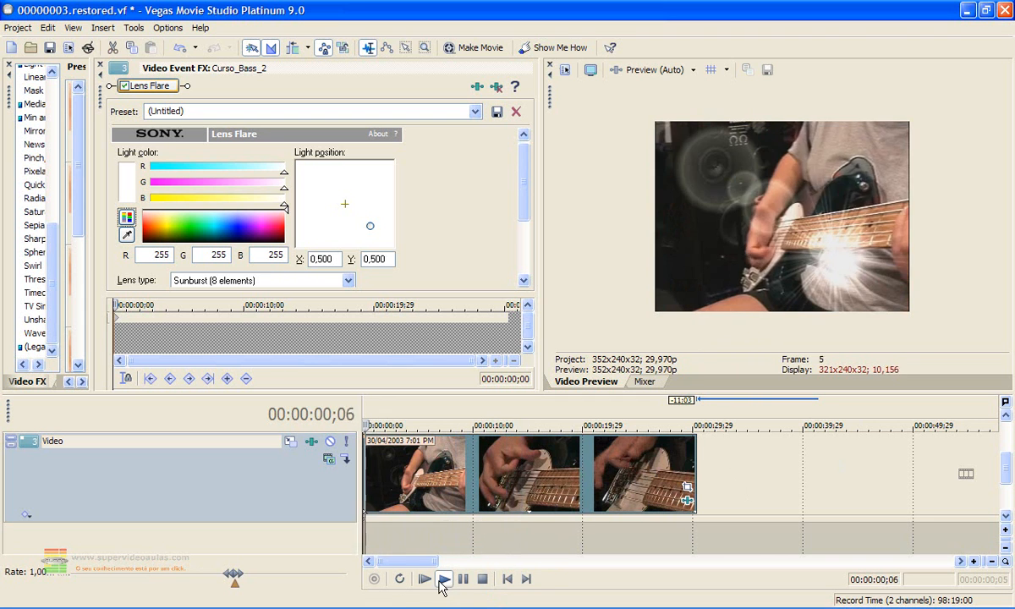
left_click(482, 578)
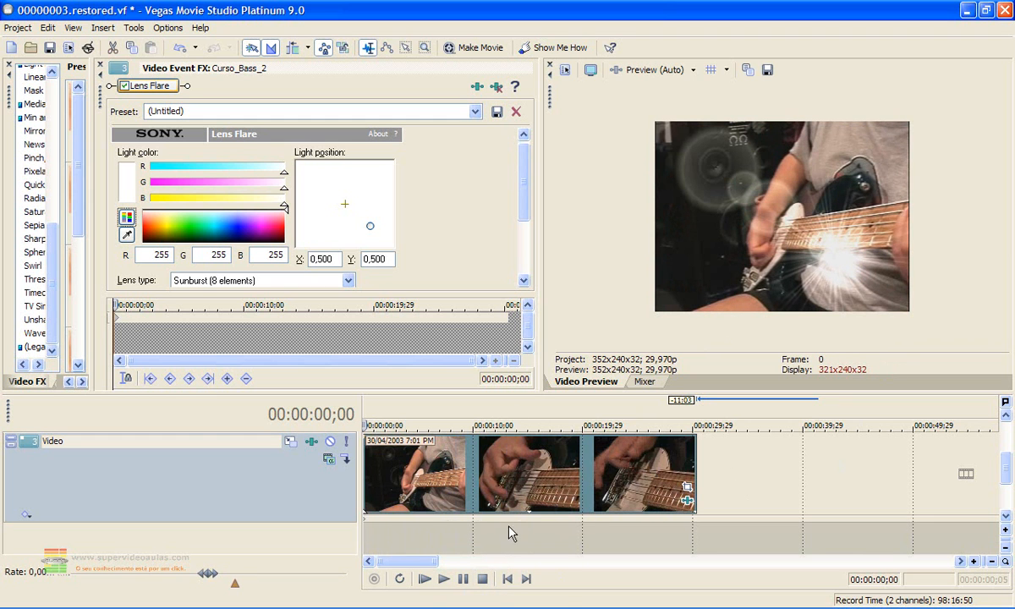
Undock the Video Event FX window, and view the effects available in the plug-in chooser without adding any
left_click(687, 500)
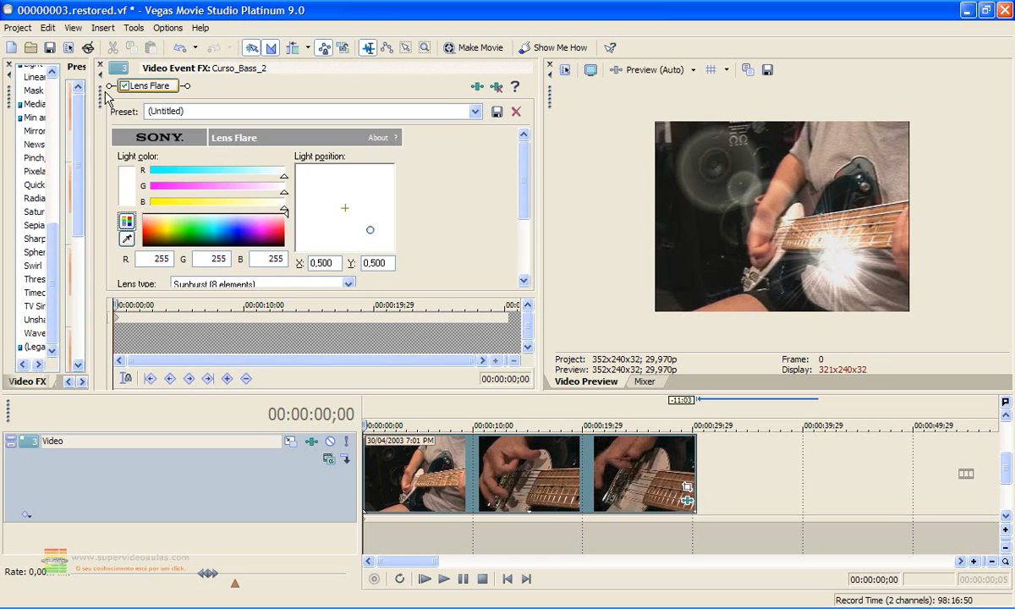
left_click_drag(103, 100, 316, 168)
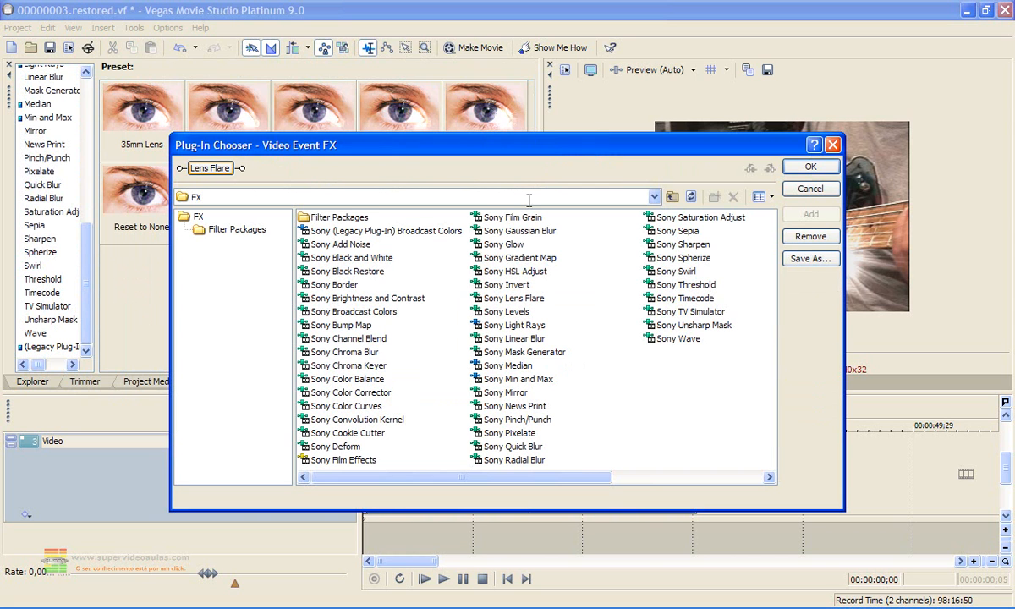
mouse_move(404, 481)
left_mouse_down()
mouse_move(552, 479)
mouse_move(404, 476)
left_mouse_up()
left_click(833, 148)
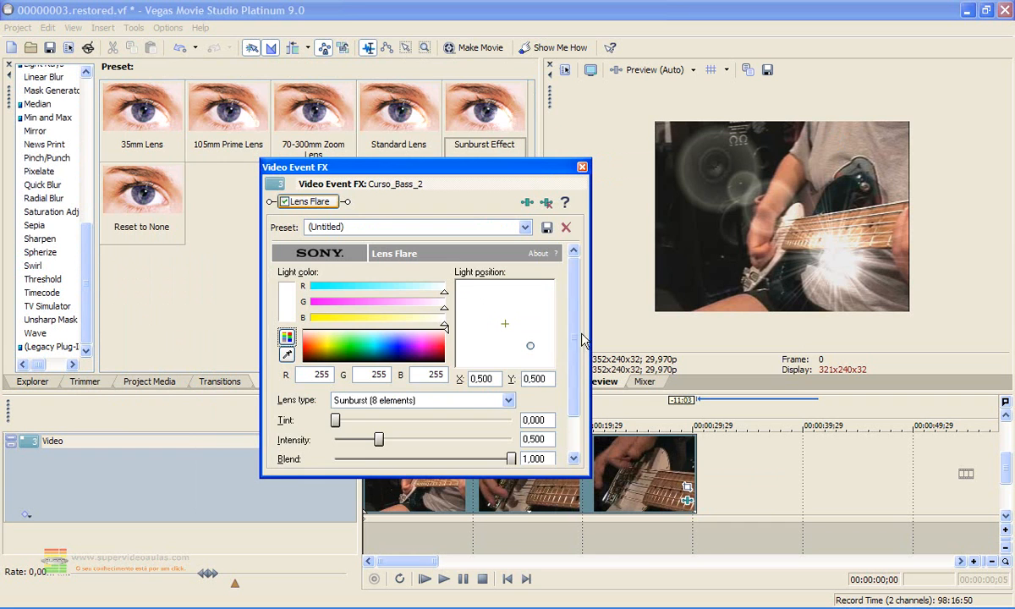
Reposition the Video Event FX window and expand its keyframe area to show the effect names
scroll(577, 341, "down", 2)
scroll(538, 311, "up", 1)
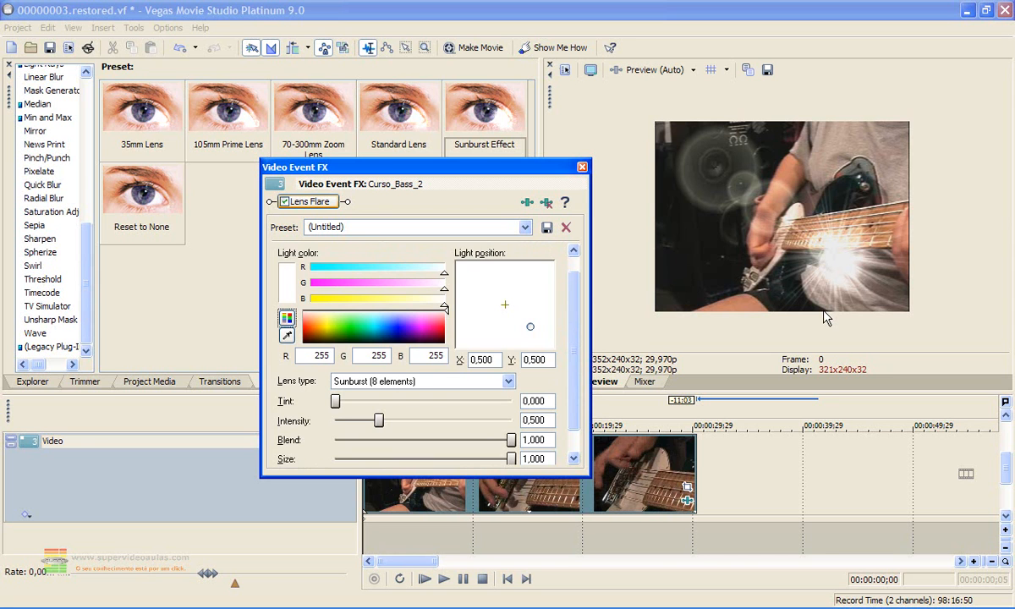
left_click_drag(571, 316, 566, 336)
left_click_drag(426, 164, 363, 135)
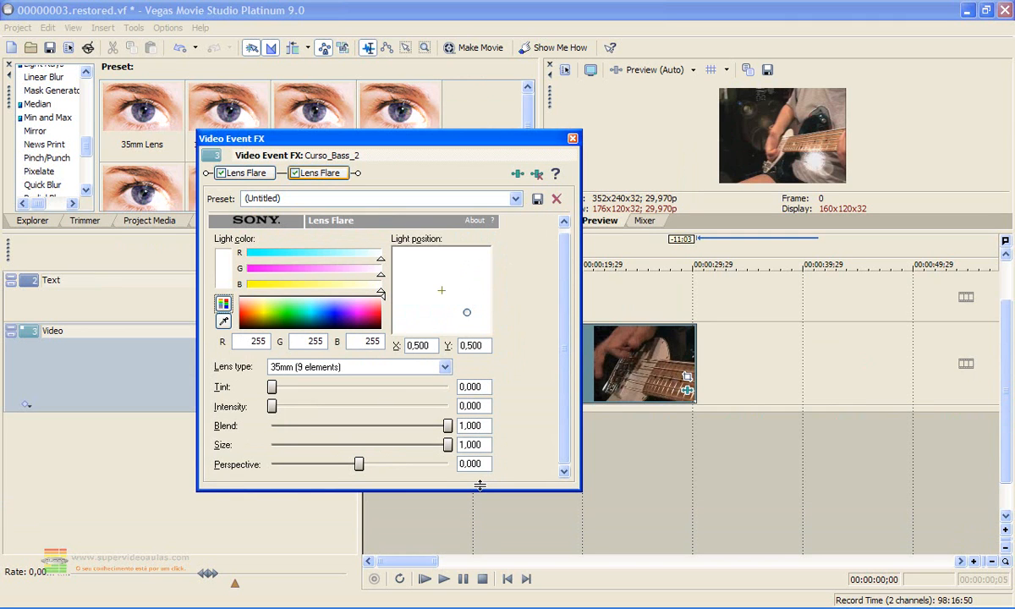
left_click_drag(476, 483, 464, 326)
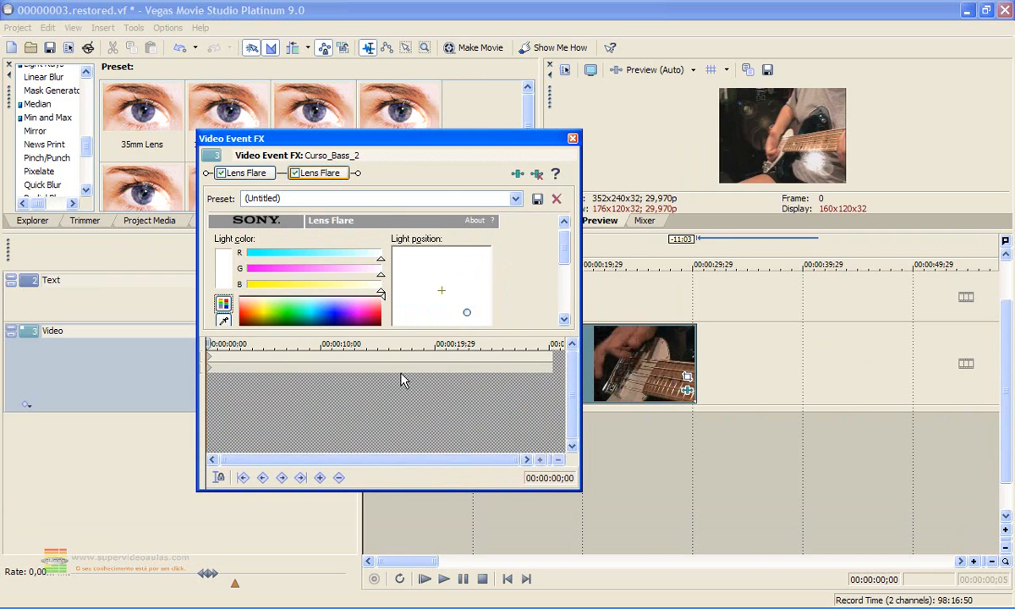
left_click_drag(202, 382, 277, 374)
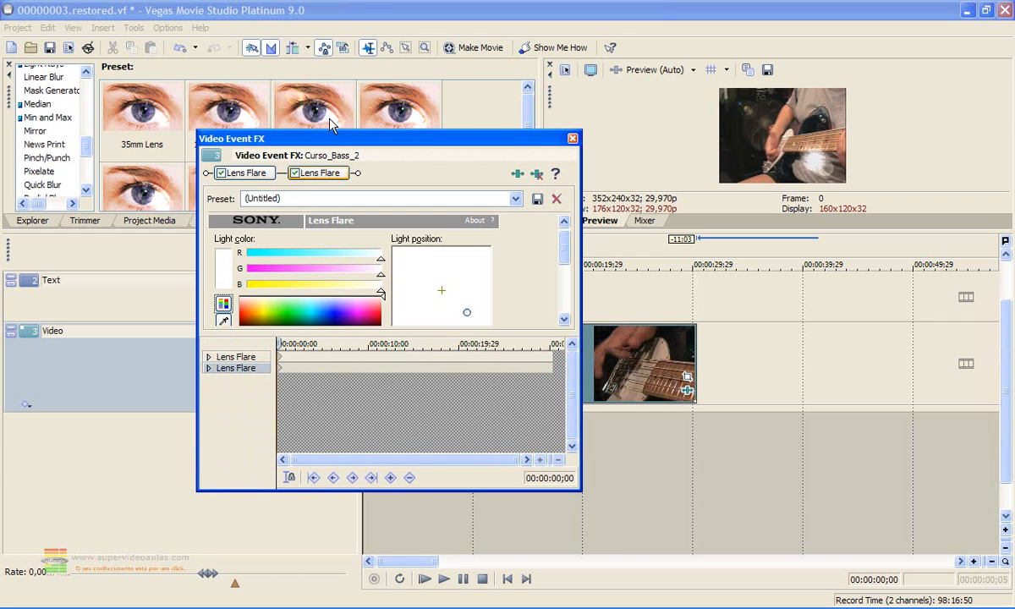
Remove the second Lens Flare effect from the clip's effect chain
left_click(252, 173)
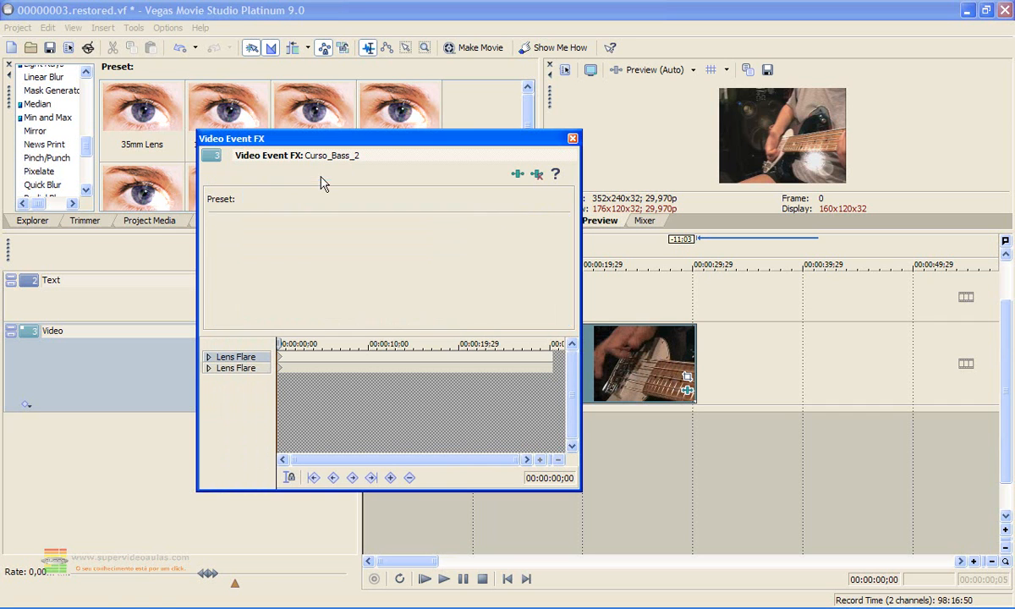
right_click(321, 178)
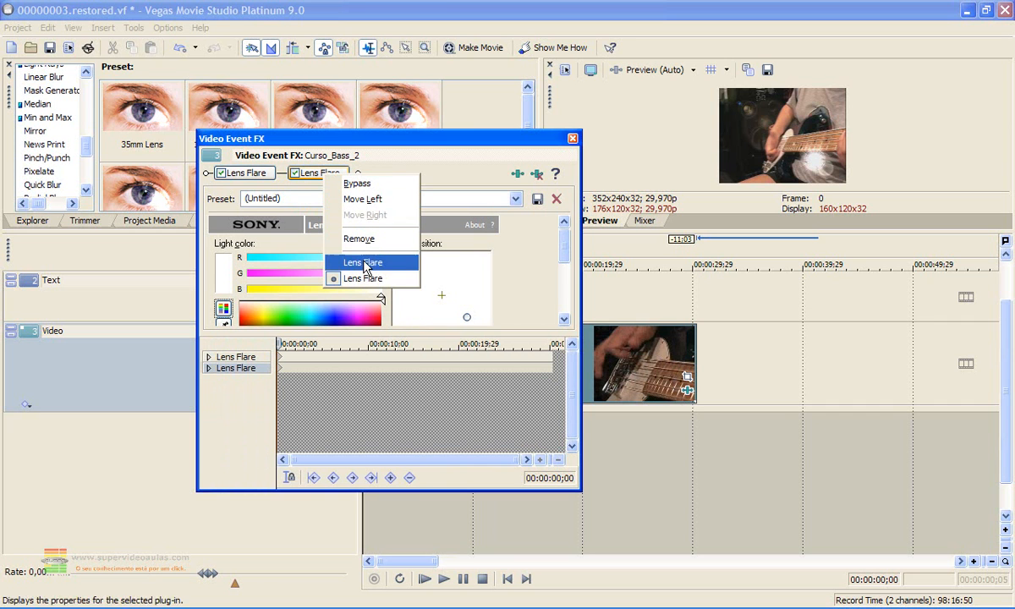
left_click(363, 238)
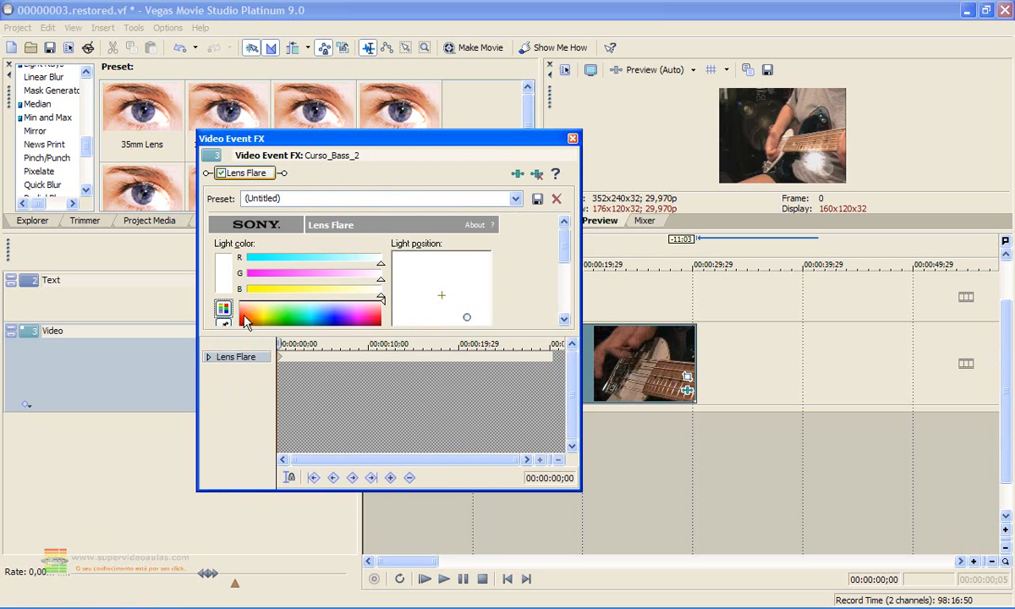
Add the Sony Gradient Map, Sony HSL Adjust and Sony Invert effects to the clip's chain after Lens Flare
left_click(517, 174)
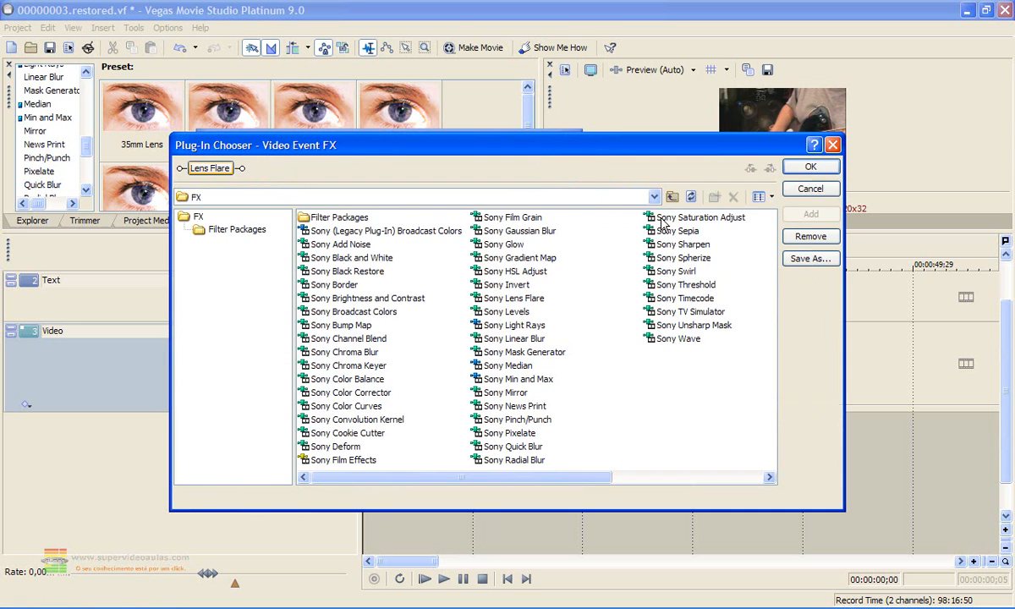
left_click(499, 259)
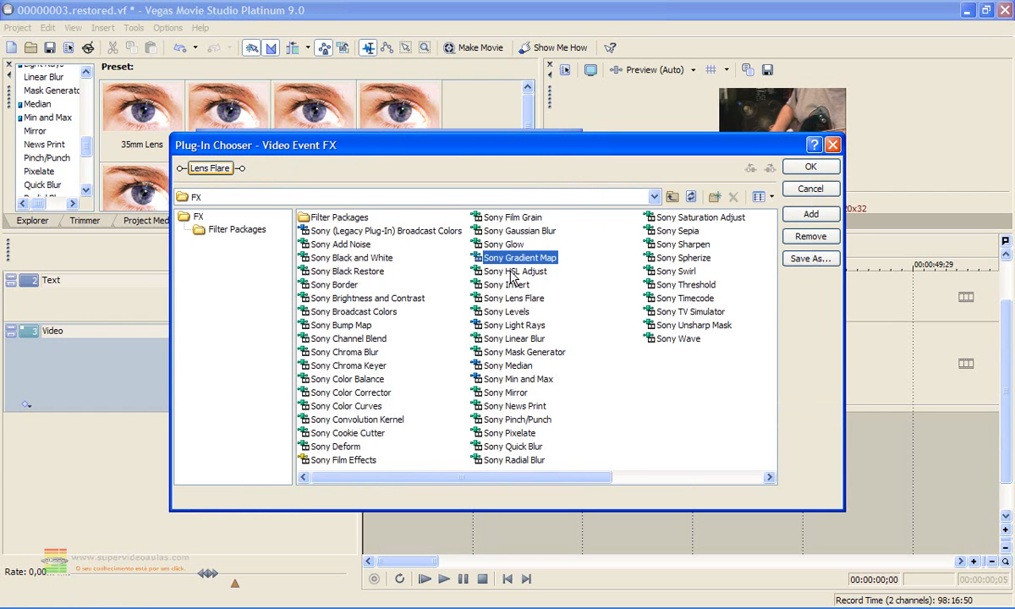
left_click(511, 272, "ctrl")
left_click(508, 288, "ctrl")
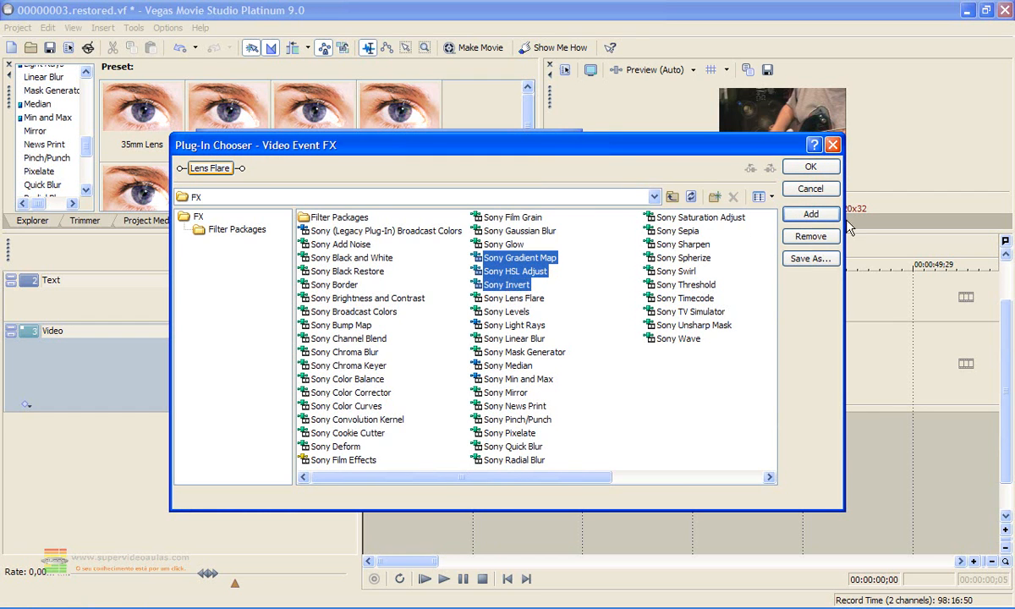
left_click(810, 214)
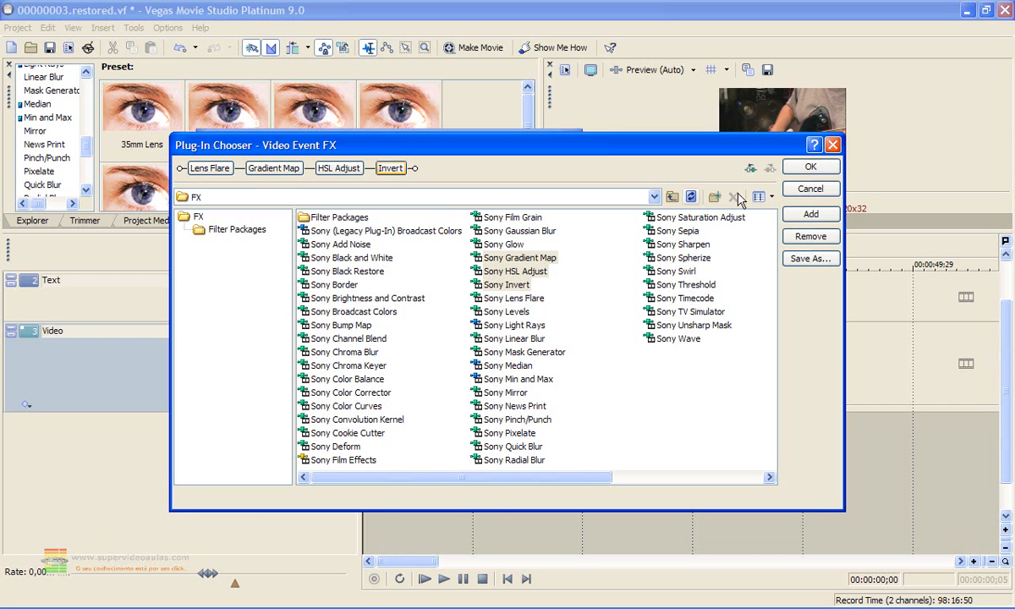
left_click(810, 168)
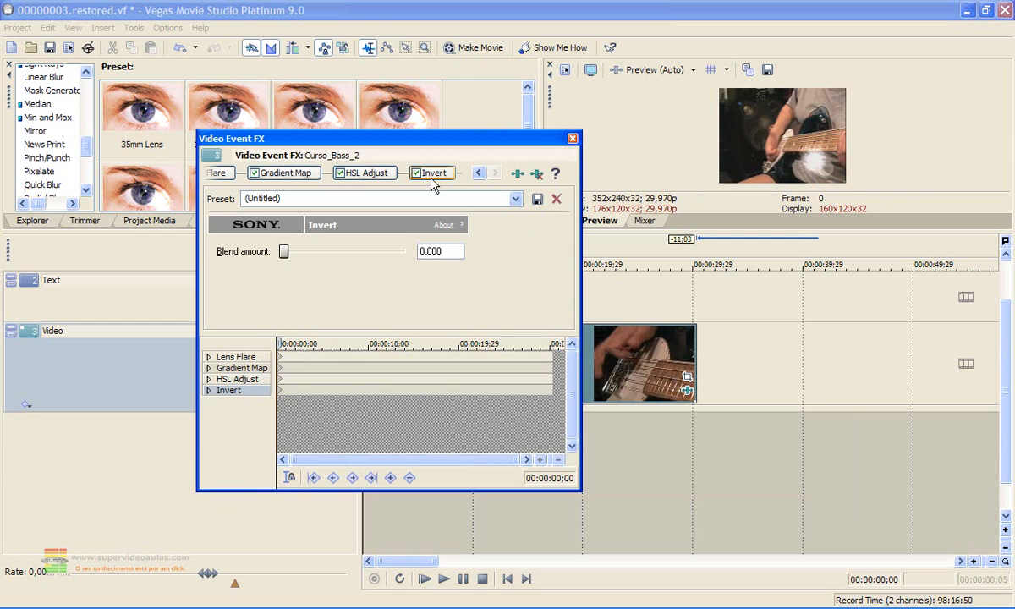
Remove the HSL Adjust, Invert and Gradient Map effects from the clip's chain, keeping Lens Flare
left_click(221, 173)
left_click(403, 174)
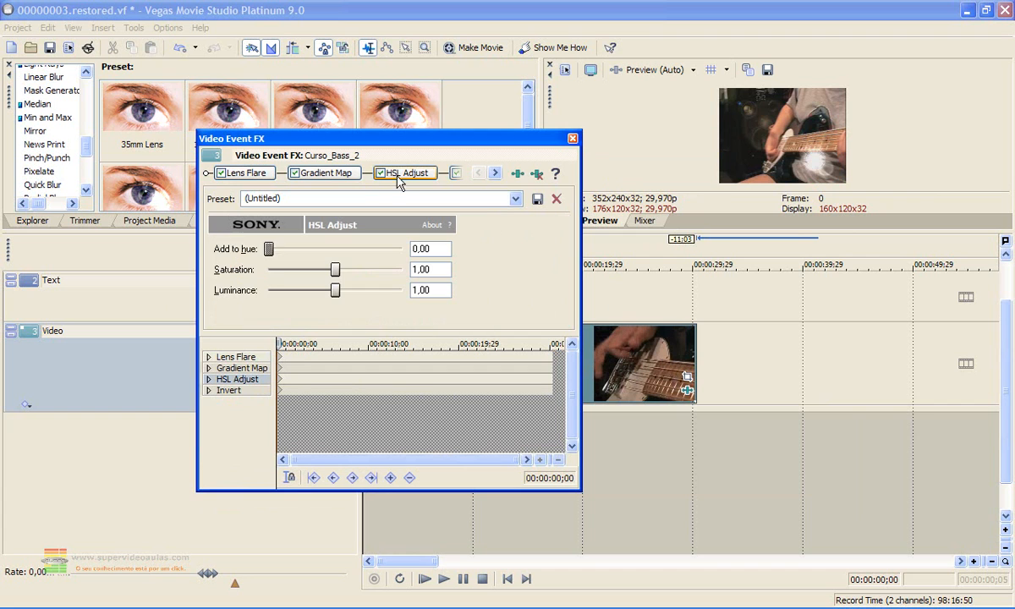
left_click(538, 175)
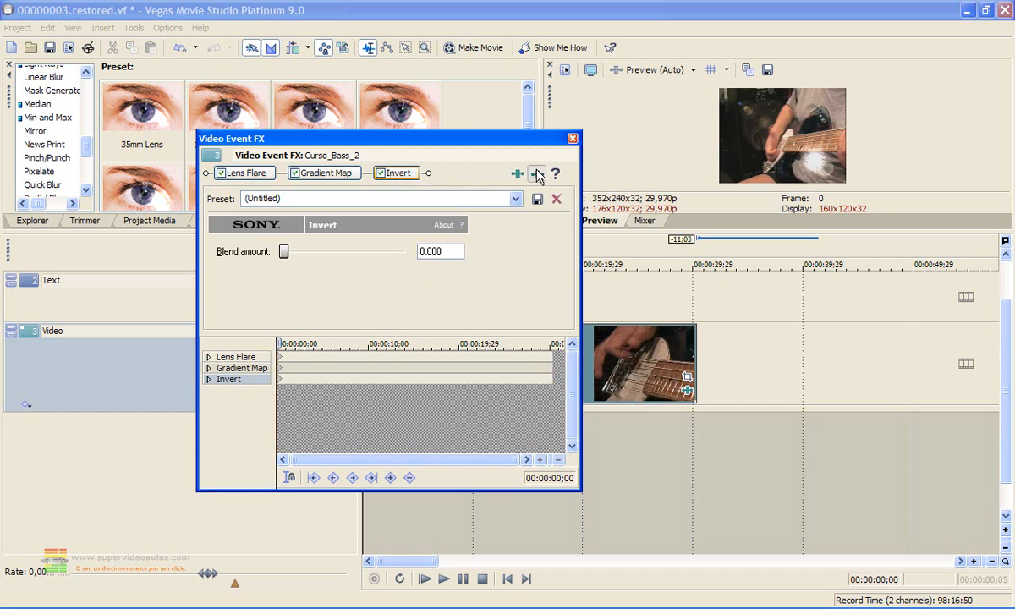
left_click(538, 175)
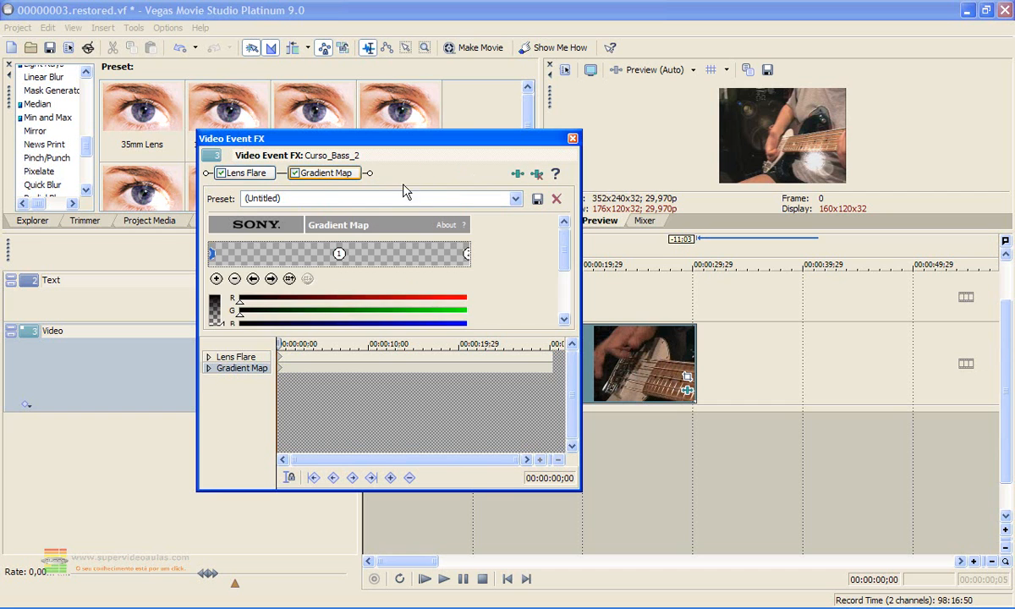
left_click(537, 175)
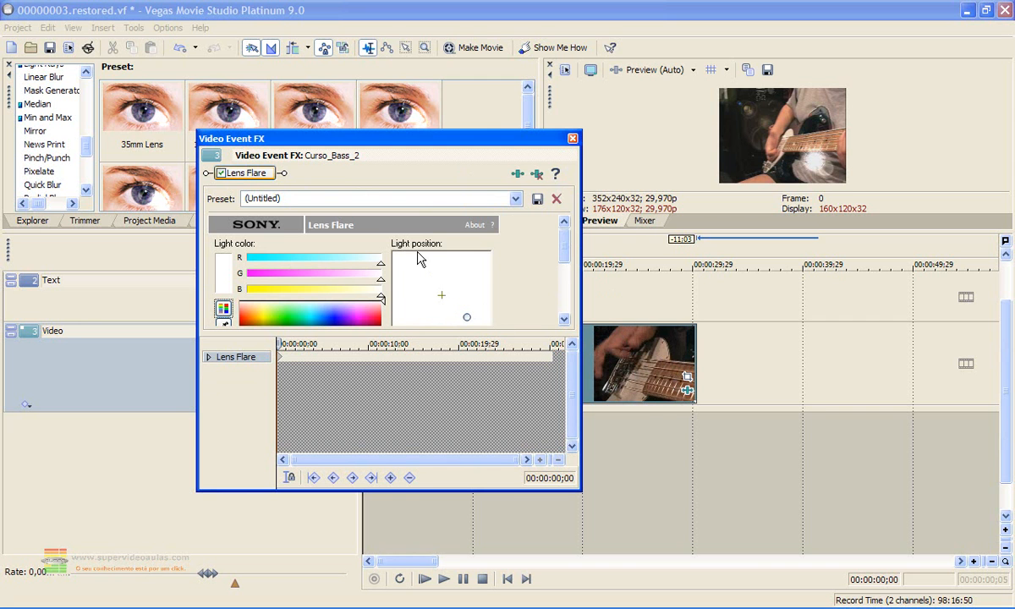
Move the Video Event FX window away from the video preview
left_click_drag(483, 141, 425, 133)
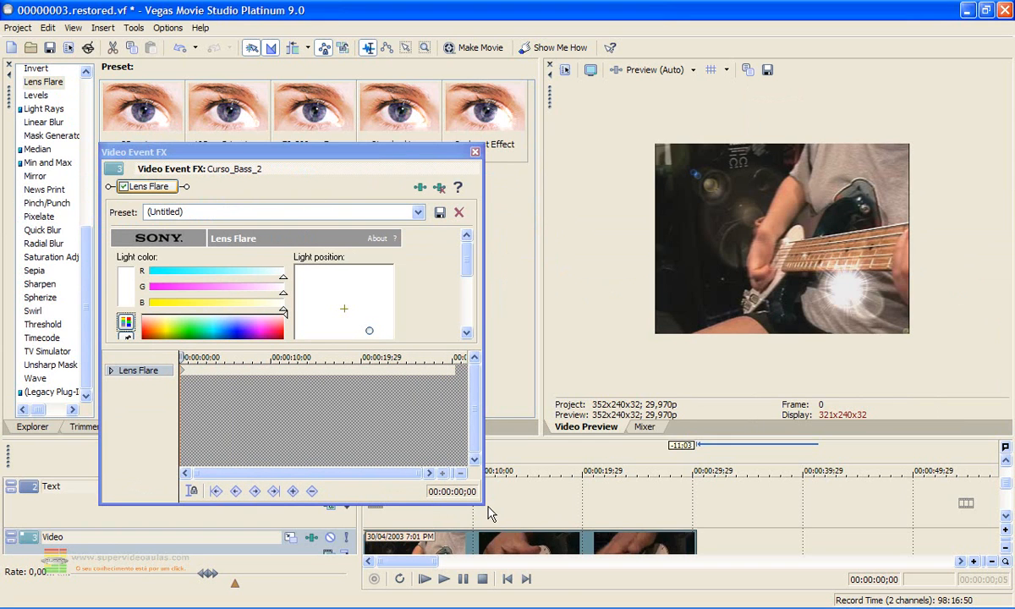
Enlarge the Video Event FX window and dock it beside the video preview
left_click_drag(482, 505, 549, 573)
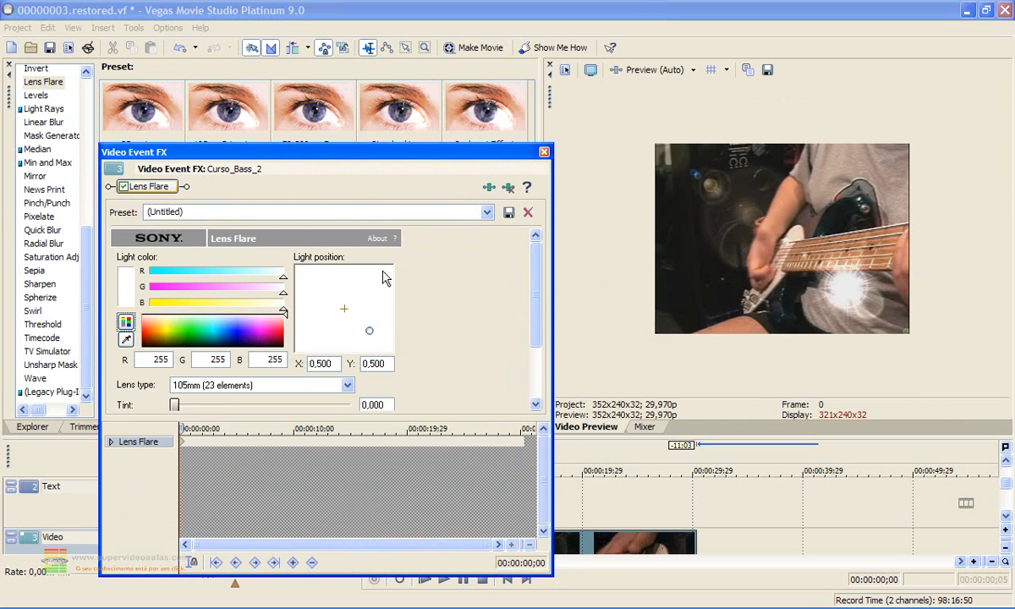
left_click_drag(351, 158, 246, 164)
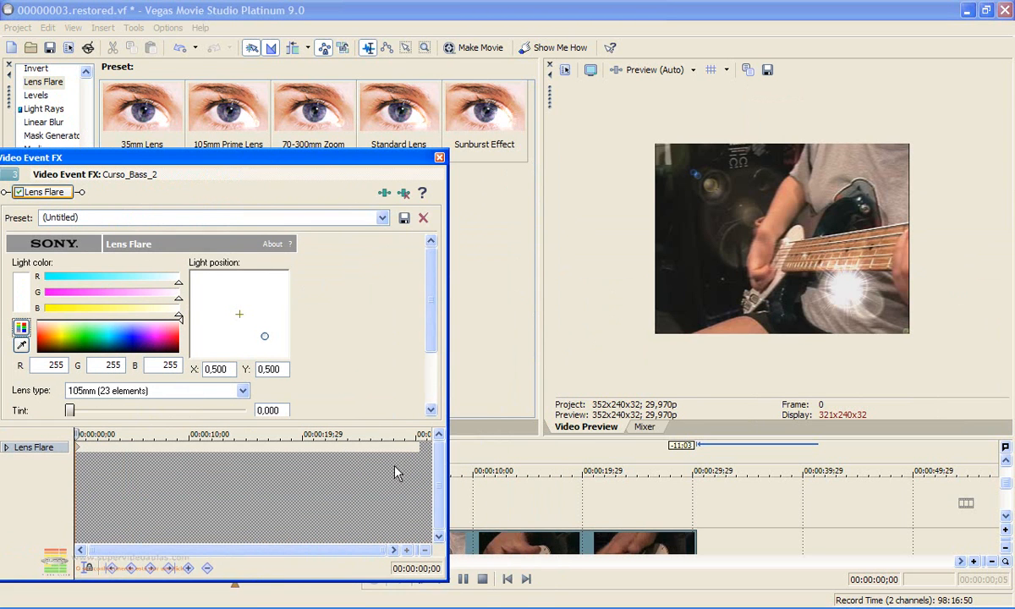
left_click_drag(444, 578, 519, 606)
left_click_drag(417, 164, 417, 109)
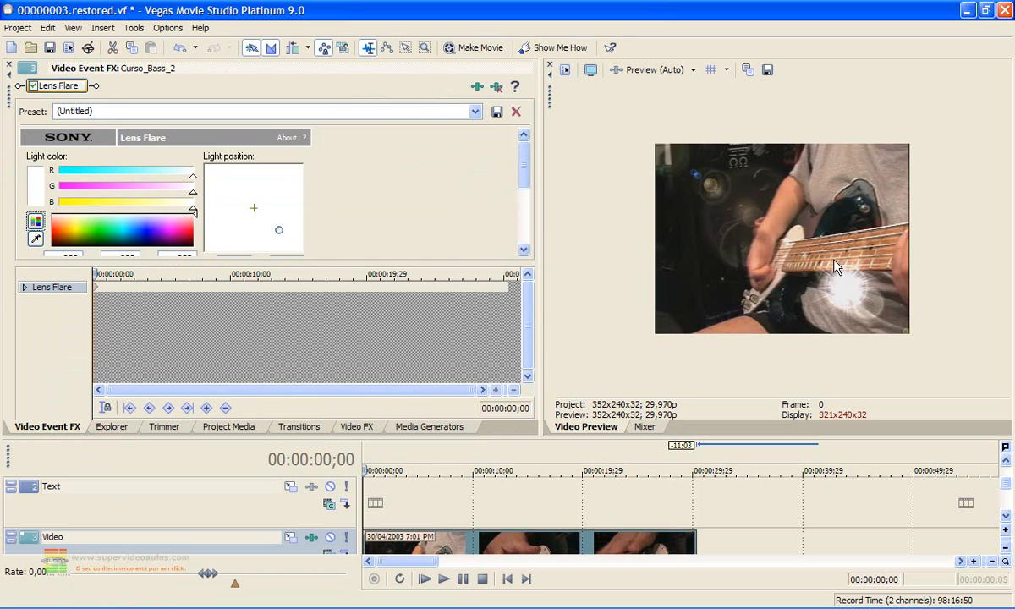
Move the flare's light position to X -0,297, Y 0,175 and, after trying other lens types, set it to Standard (13 elements)
left_click_drag(521, 177, 526, 187)
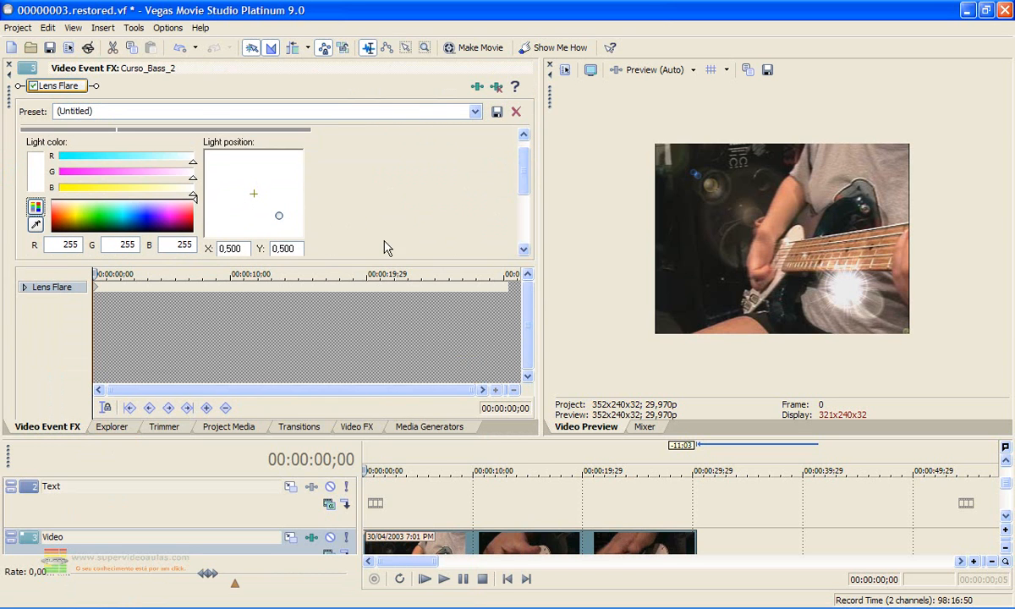
left_click_drag(277, 216, 236, 201)
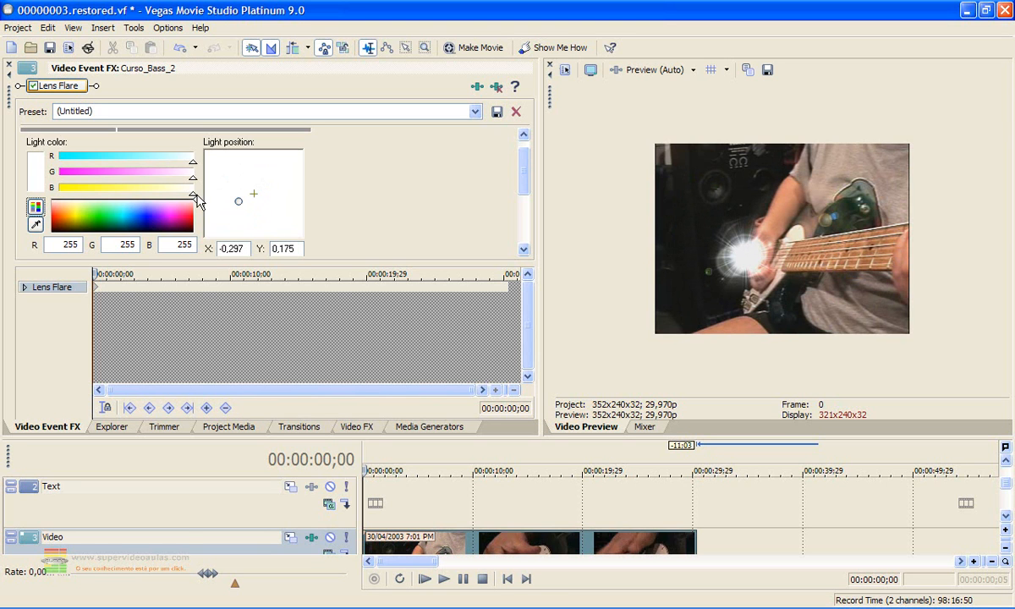
scroll(196, 200, "down", 3)
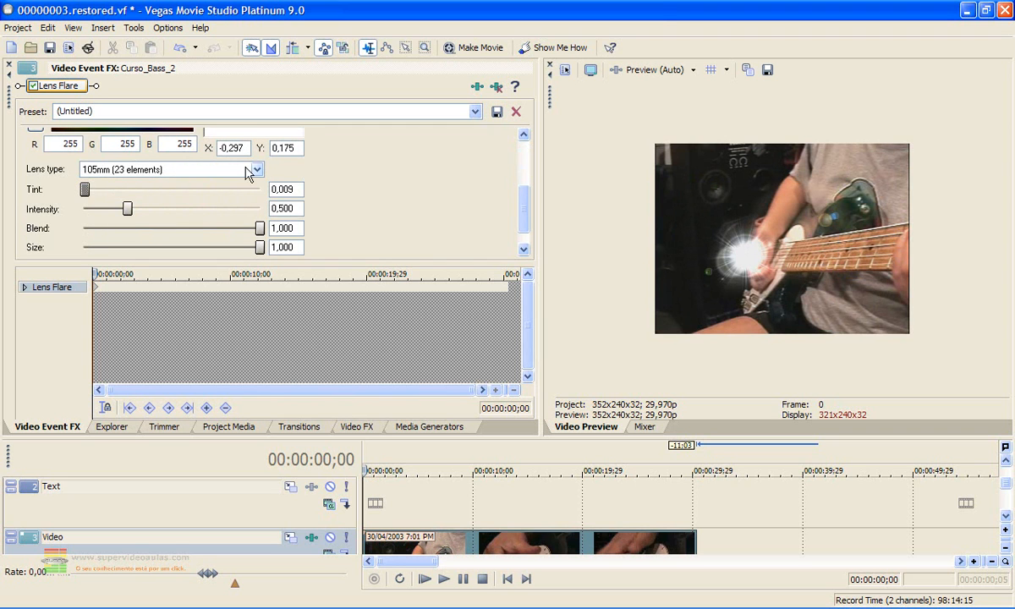
left_click(245, 169)
left_click(233, 184)
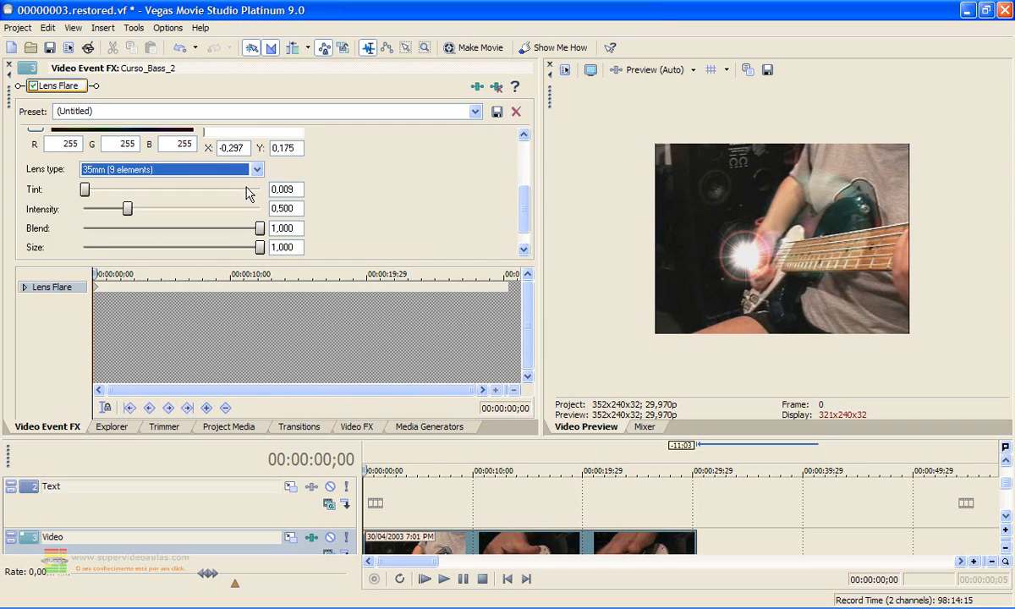
left_click(257, 169)
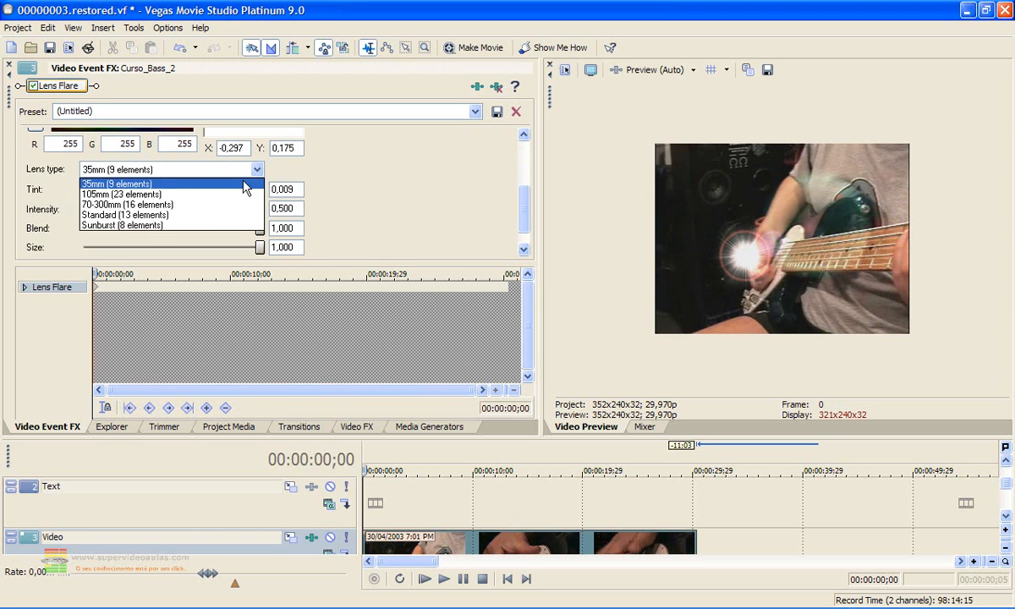
left_click(213, 185)
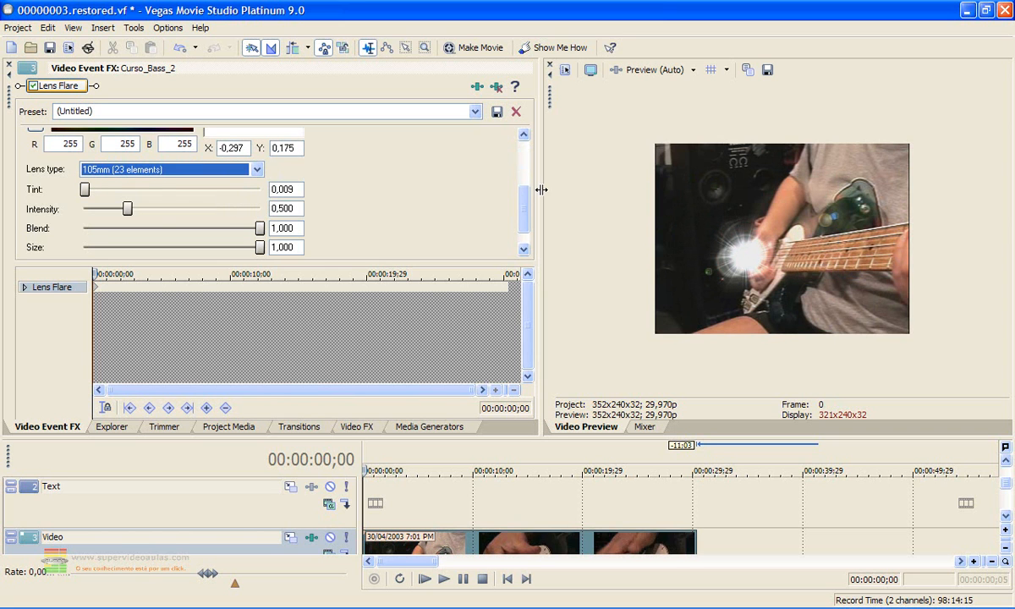
left_click(257, 169)
left_click(235, 211)
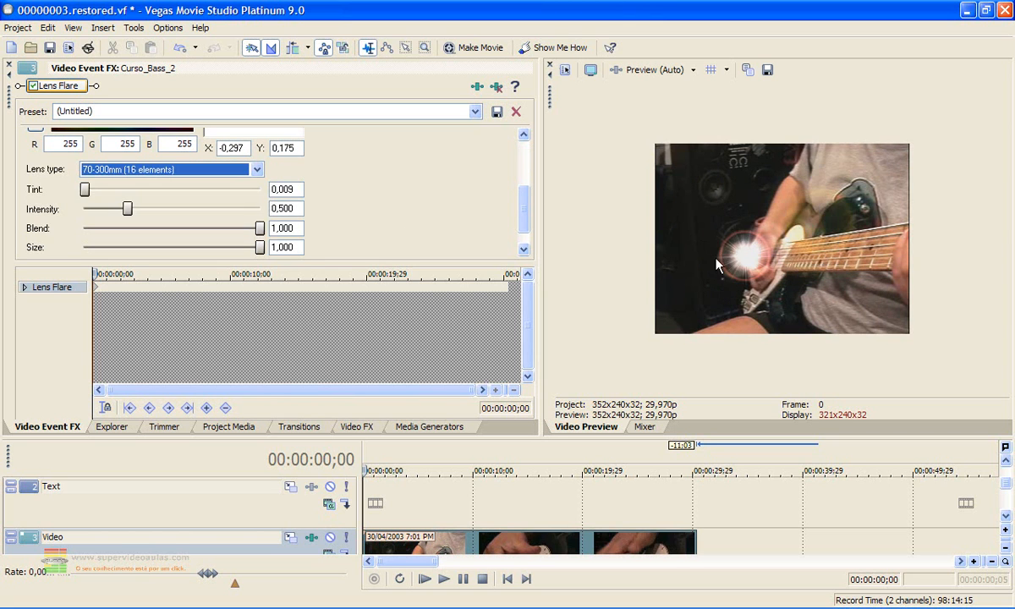
left_click(258, 169)
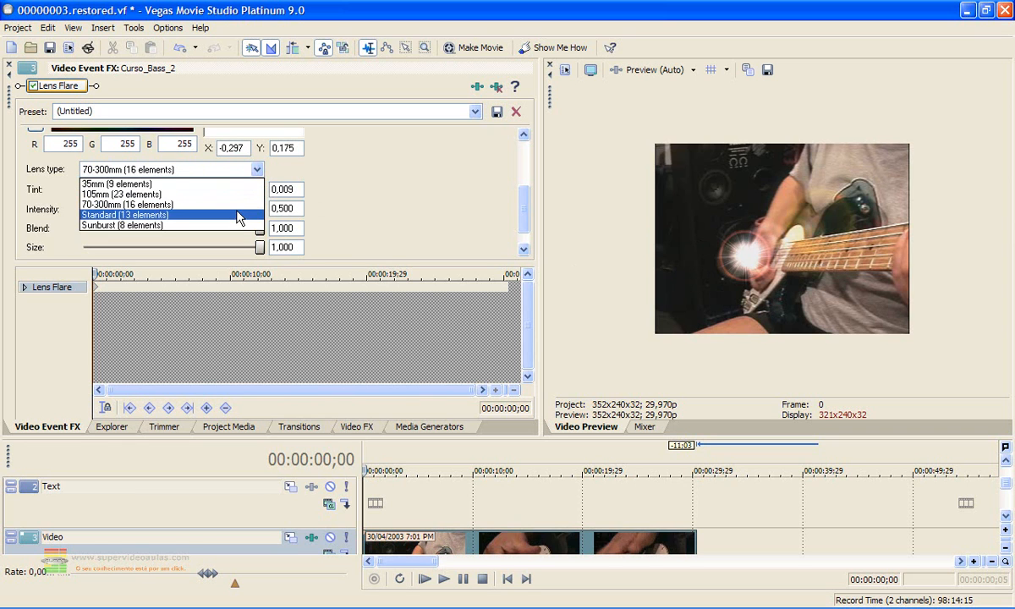
left_click(241, 217)
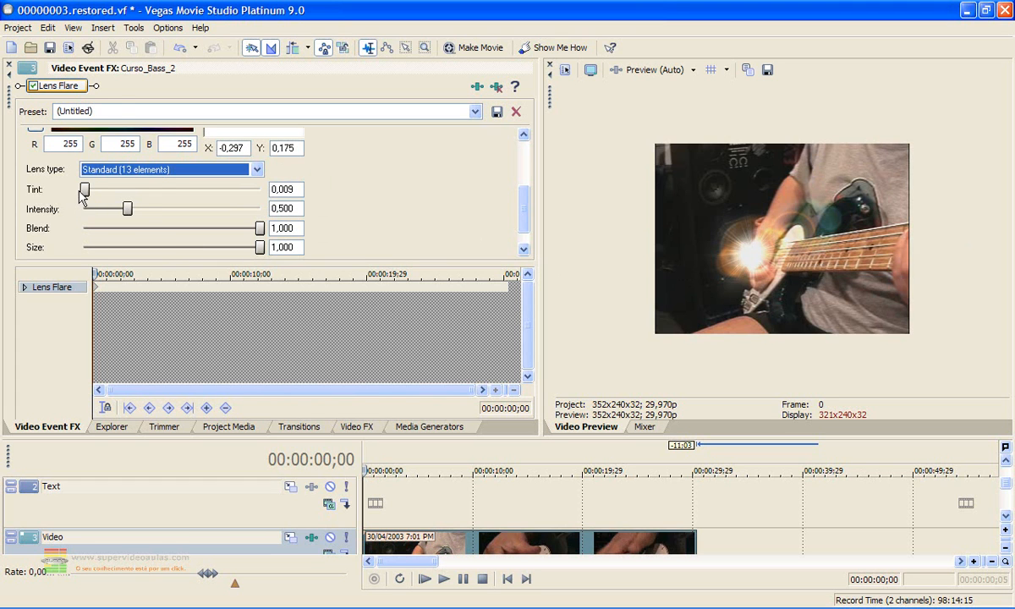
Set the flare's tint to 0,072, intensity to 0,802, blend to 0,568 and size to 0,766
mouse_move(89, 193)
left_mouse_down()
mouse_move(243, 193)
mouse_move(300, 209)
mouse_move(81, 172)
mouse_move(226, 190)
mouse_move(96, 191)
mouse_move(93, 210)
mouse_move(79, 209)
mouse_move(109, 207)
mouse_move(56, 213)
mouse_move(151, 209)
mouse_move(67, 216)
mouse_move(95, 211)
left_mouse_up()
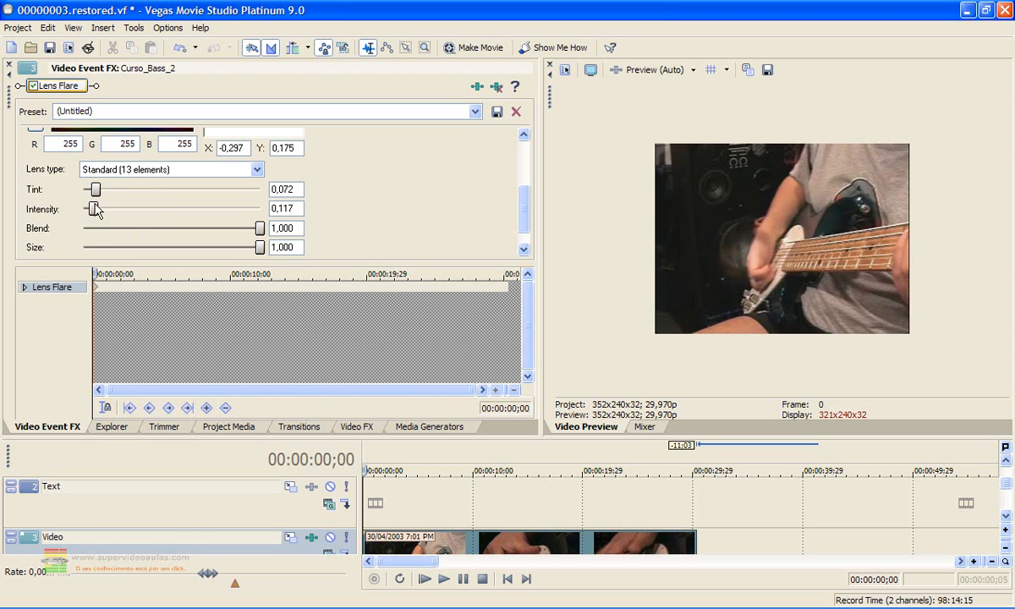
left_click_drag(140, 176, 74, 164)
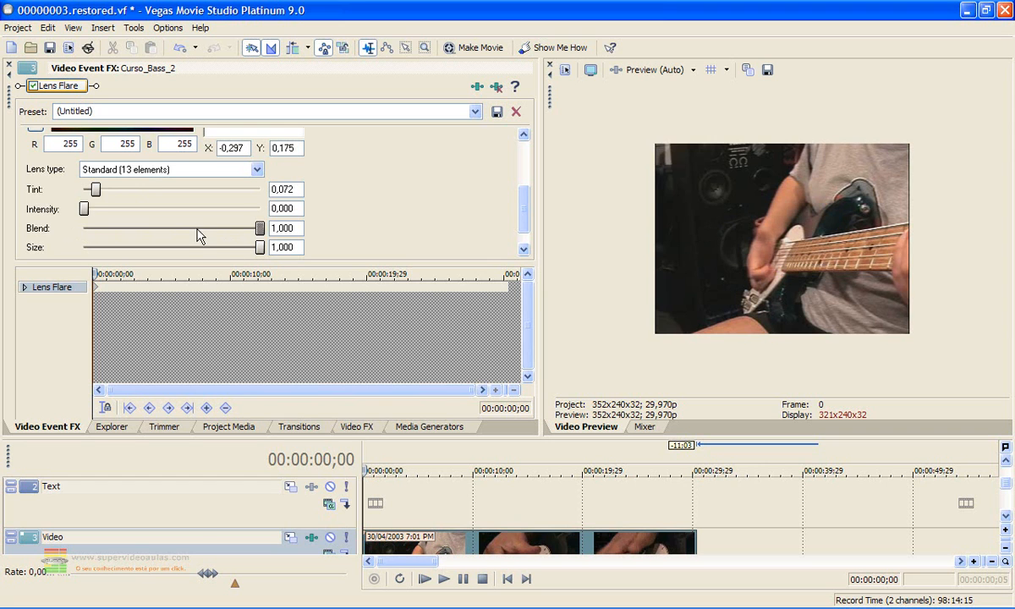
left_click_drag(84, 209, 153, 210)
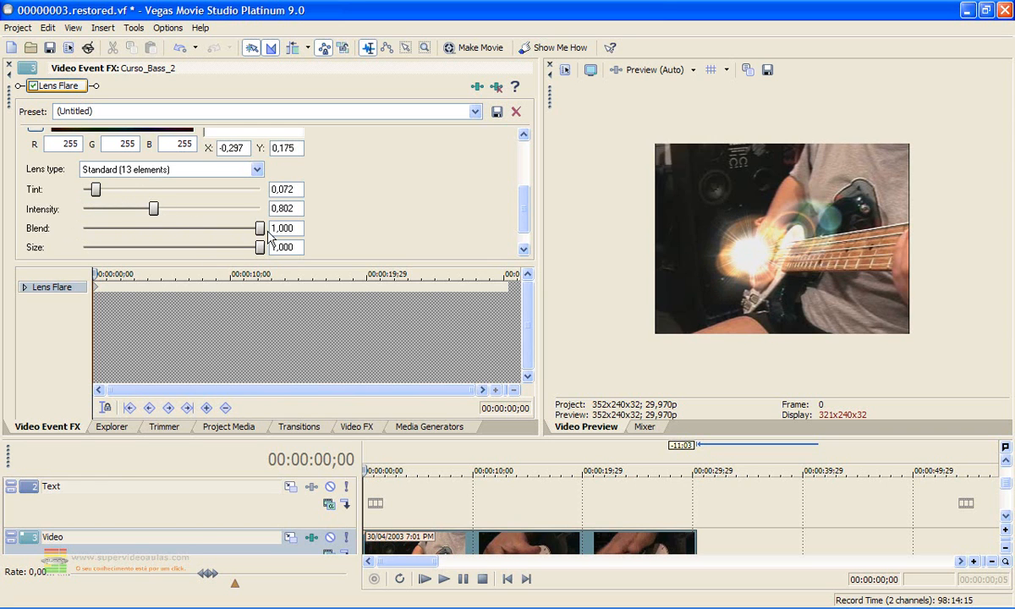
left_click_drag(261, 235, 187, 238)
left_click_drag(261, 247, 218, 243)
left_click_drag(524, 213, 514, 237)
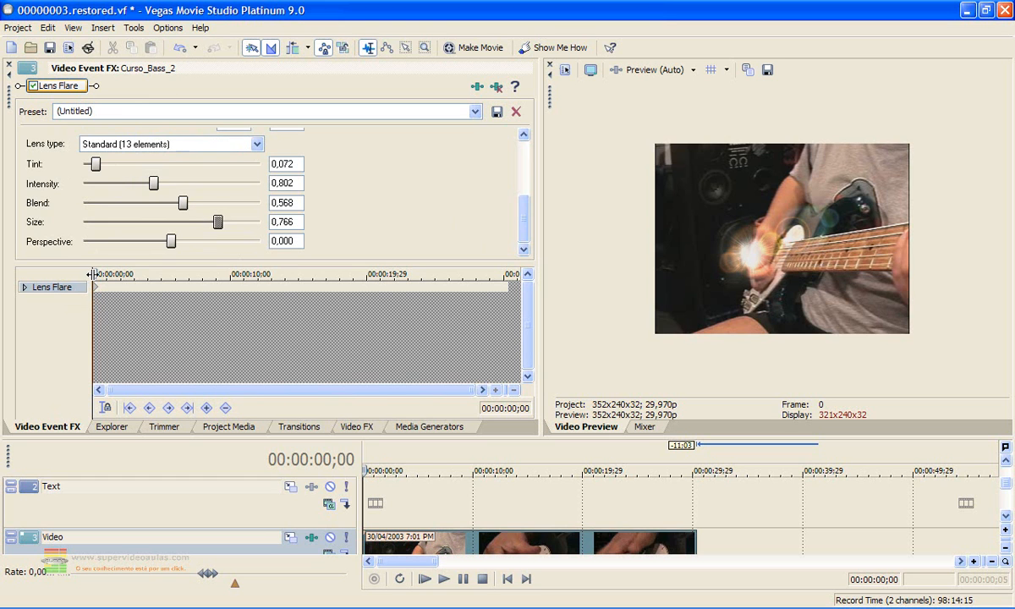
Keyframe the flare's intensity to 0,000 at 00:00:01;10 and to 0,495 at 00:00:03;00
left_click_drag(92, 274, 125, 274)
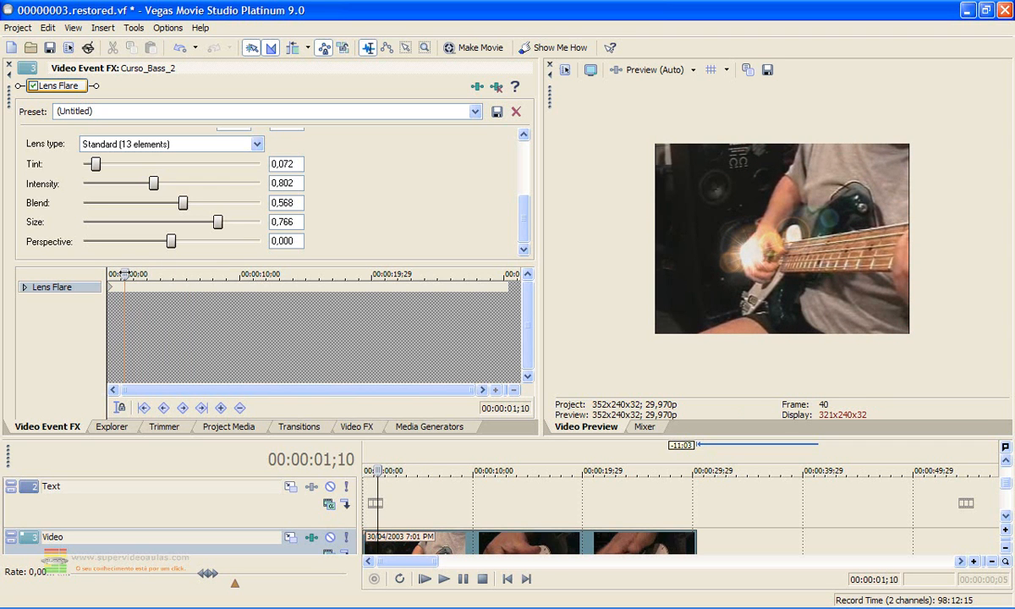
left_click_drag(153, 184, 71, 198)
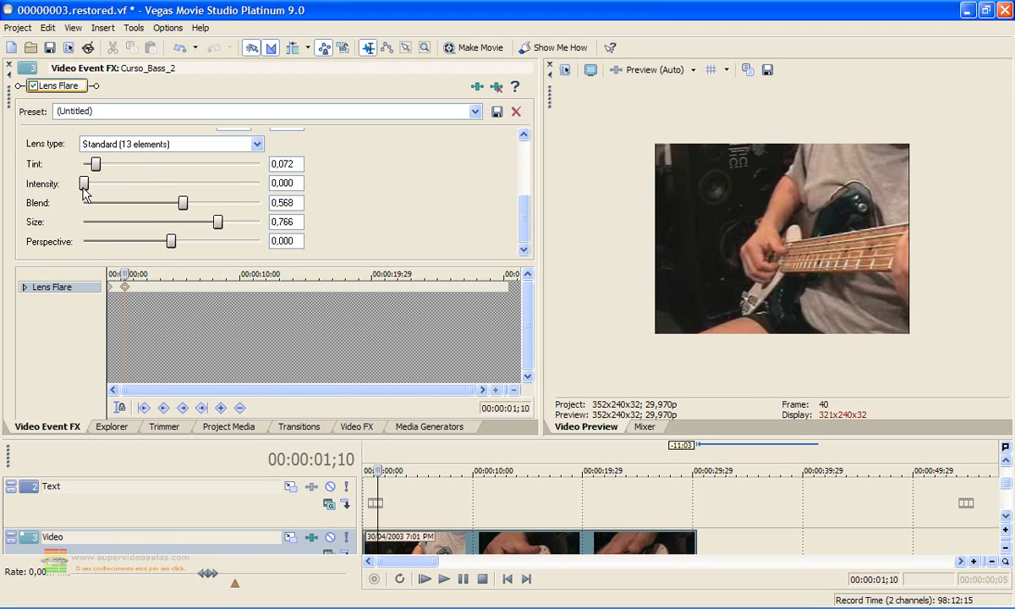
left_click_drag(126, 274, 147, 274)
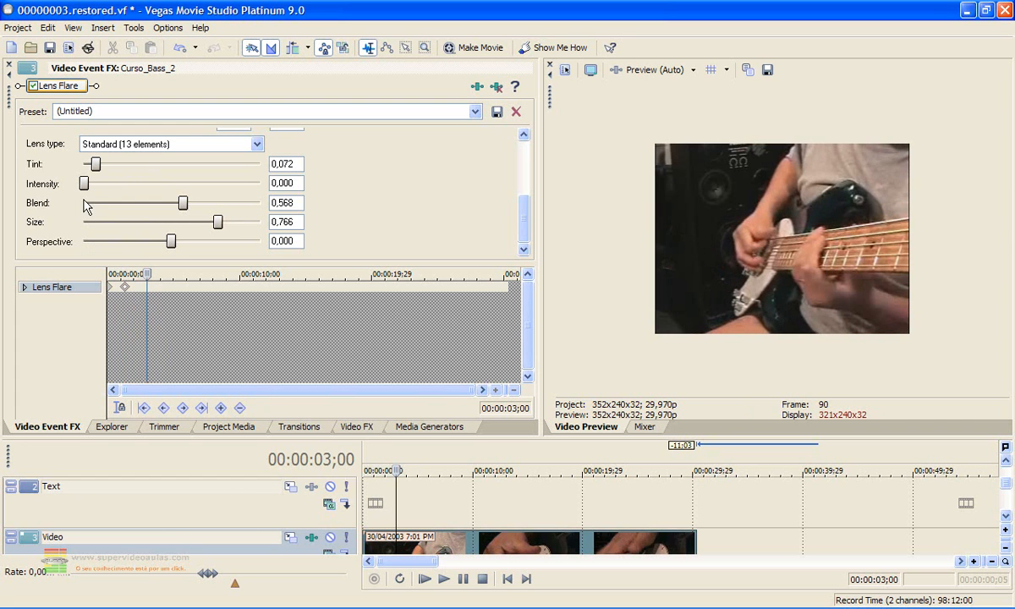
left_click_drag(85, 186, 126, 191)
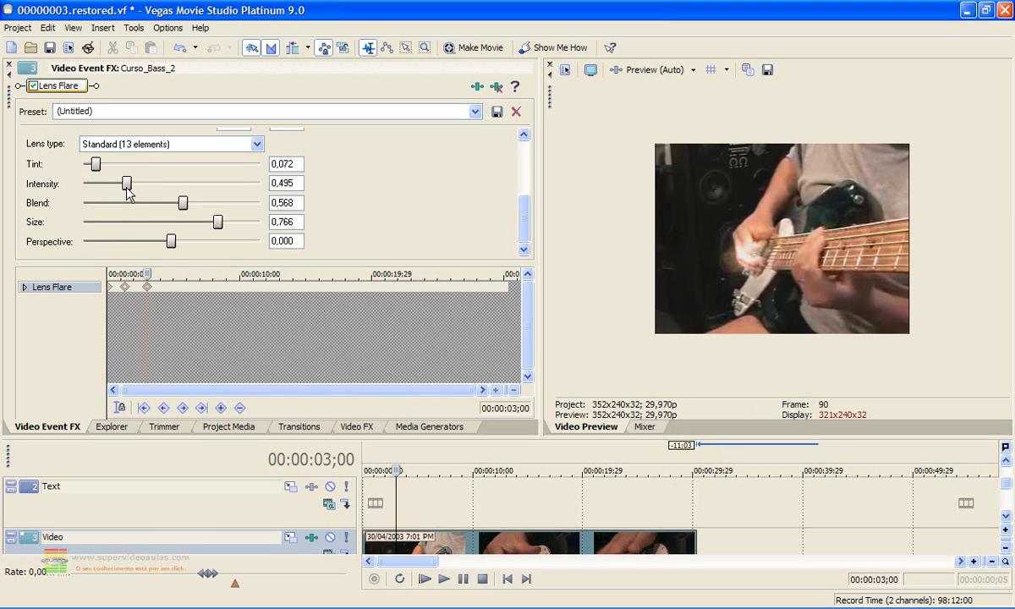
Add a keyframe at 00:00:04;22 with the flare's intensity at 0,730 and tint at 0,266
left_click_drag(149, 276, 170, 276)
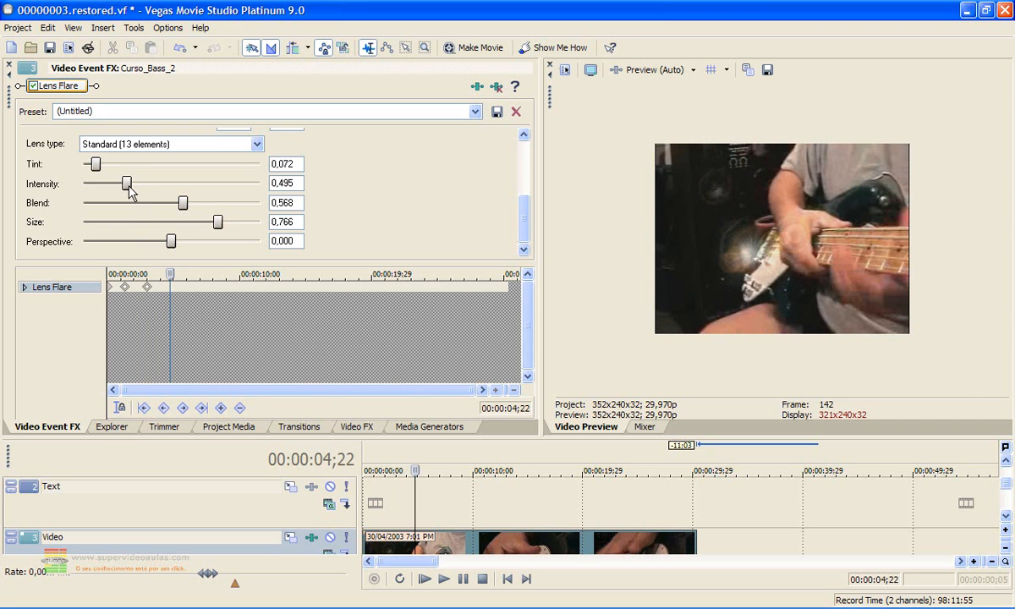
left_click_drag(126, 185, 147, 185)
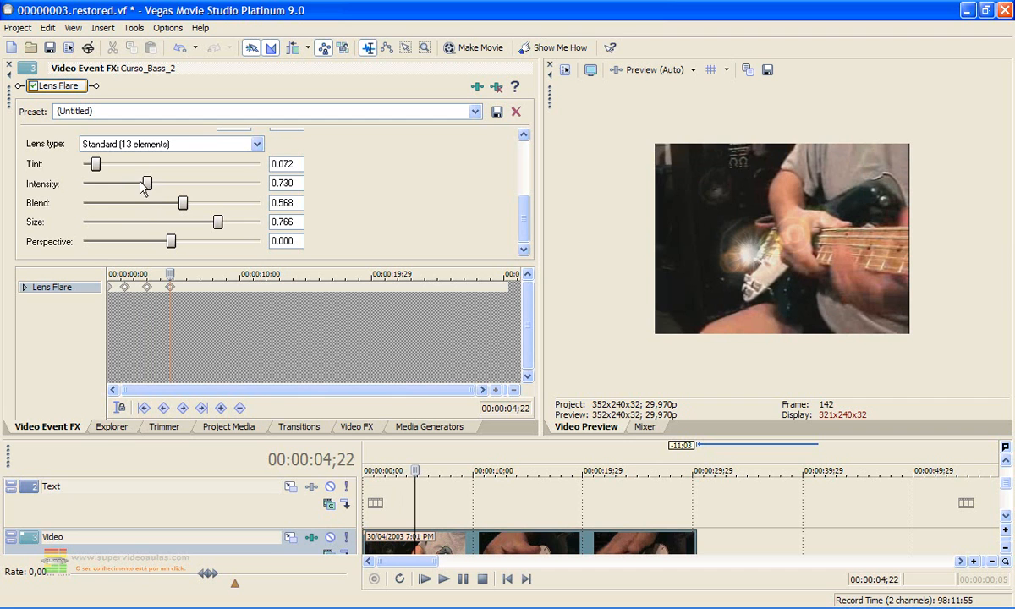
left_click_drag(94, 163, 130, 164)
Add a keyframe at 00:00:06;16 that moves the light position to X -0,219, Y -0,211
left_click_drag(171, 274, 193, 273)
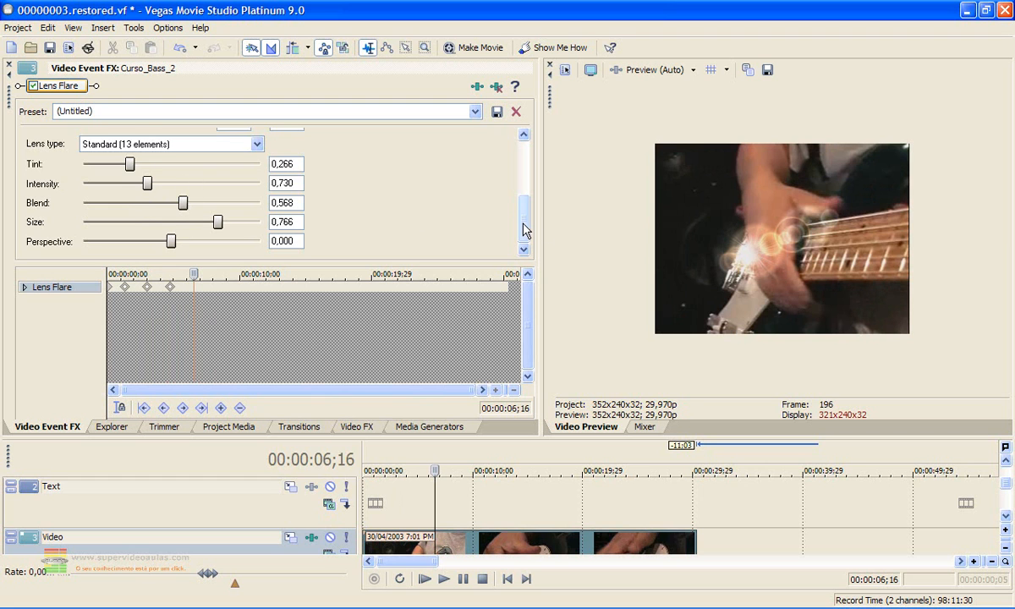
scroll(486, 172, "up", 4)
mouse_move(239, 183)
left_mouse_down()
mouse_move(235, 148)
mouse_move(244, 168)
left_mouse_up()
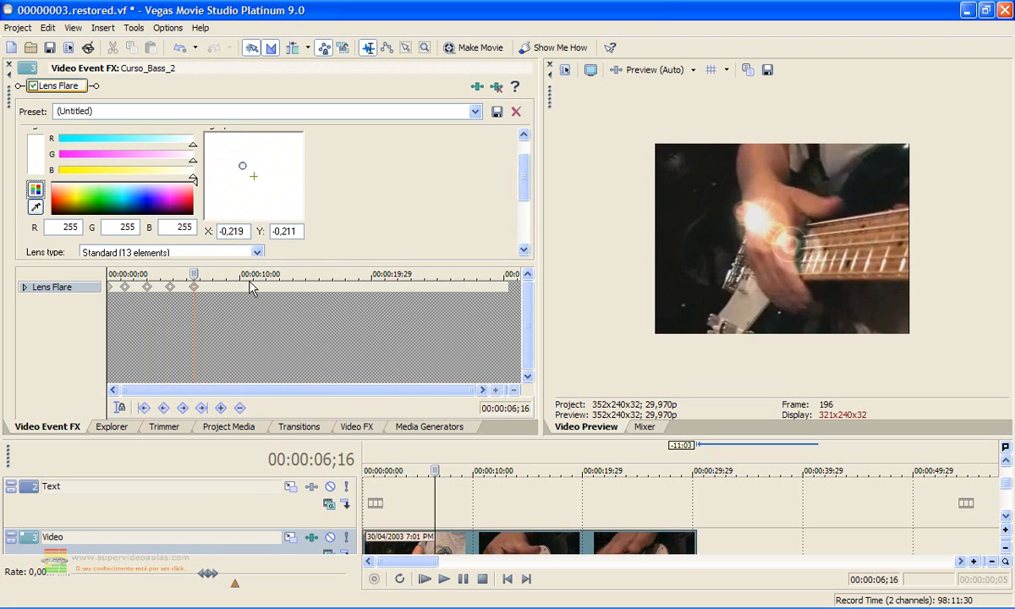
Add further light position keyframes, including X 0,453, Y 0,404 at 00:00:09;19 and X -0,203, Y 0,719 at 00:00:11;24
left_click_drag(197, 275, 213, 275)
left_click_drag(245, 166, 274, 158)
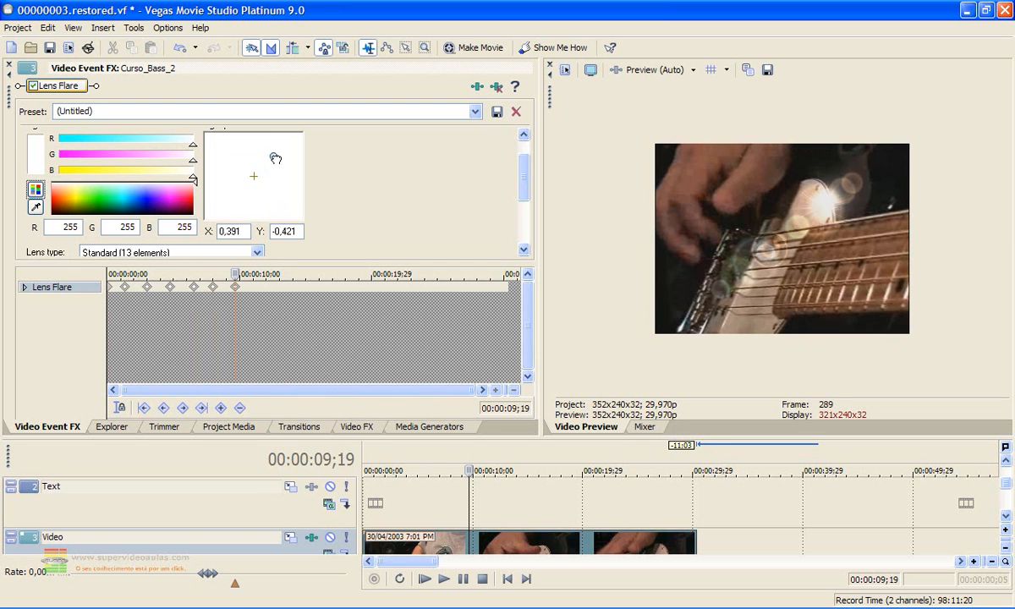
left_click_drag(275, 159, 278, 196)
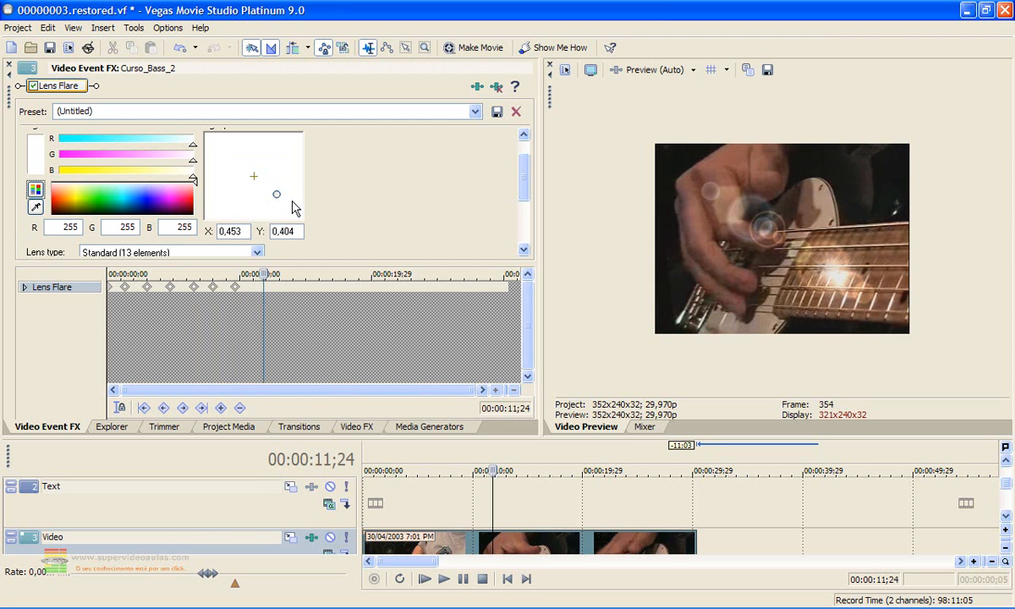
left_click_drag(278, 195, 245, 208)
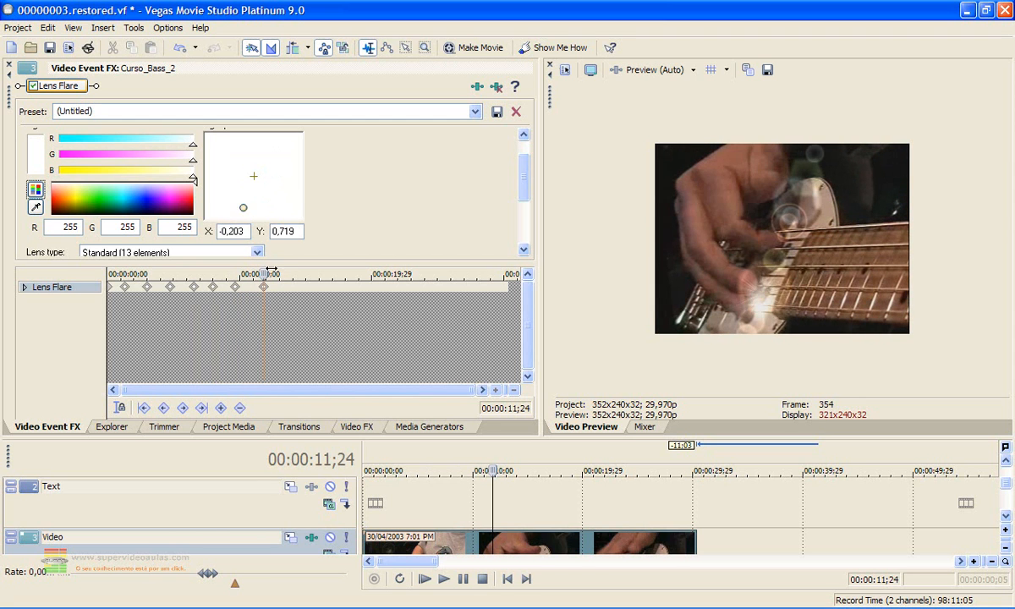
Add two more light position keyframes, the second at 00:00:16;28 with the light at X -0,063, Y 0,000
left_click_drag(264, 271, 295, 270)
left_click_drag(243, 208, 221, 173)
left_click_drag(299, 274, 332, 274)
left_click(220, 173)
left_click_drag(220, 173, 249, 178)
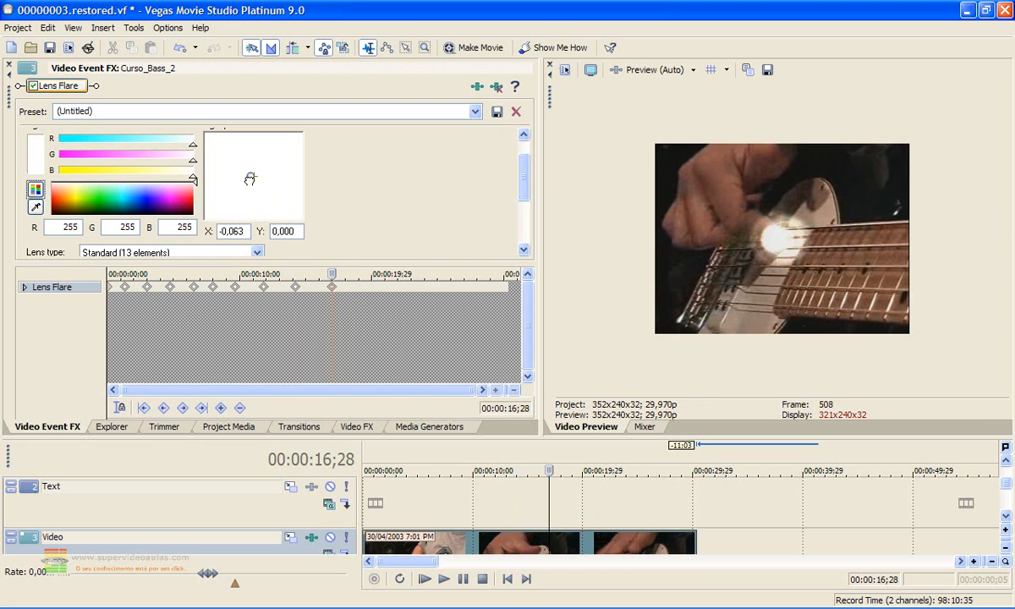
Adjust the 00:00:16;28 keyframe to tint 0,770, intensity 0,982, a lower blend and light position X 0,313, Y 0,000
left_click_drag(523, 187, 519, 215)
left_click_drag(136, 192, 224, 193)
left_click_drag(148, 206, 171, 223)
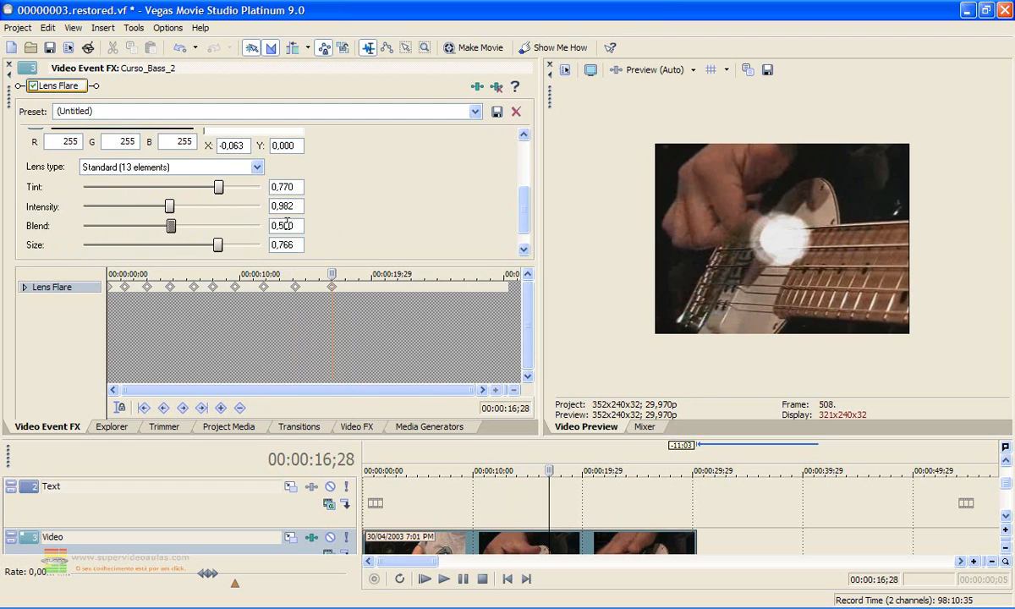
scroll(488, 189, "up", 3)
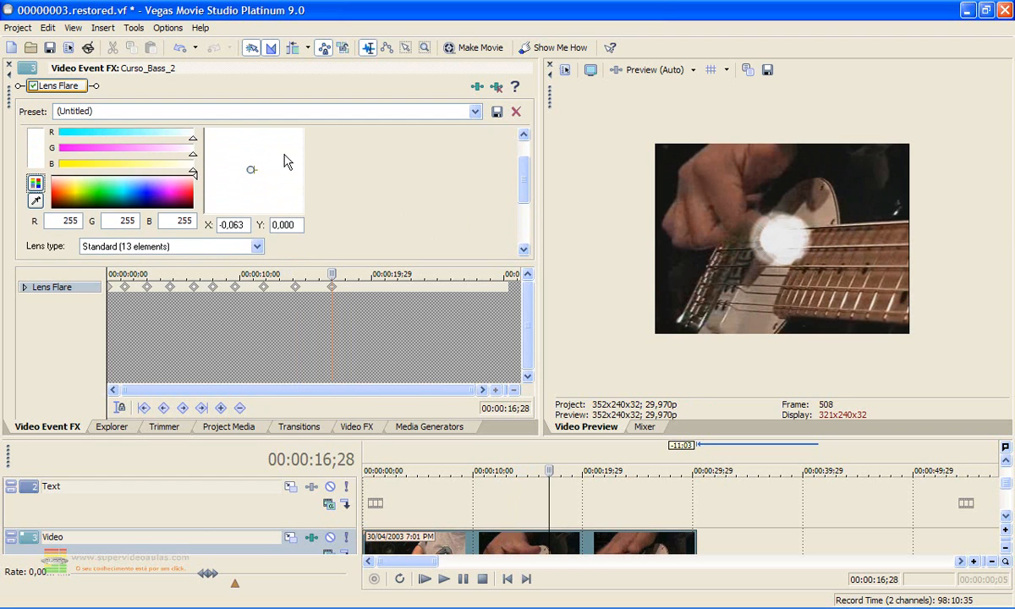
left_click_drag(253, 172, 269, 172)
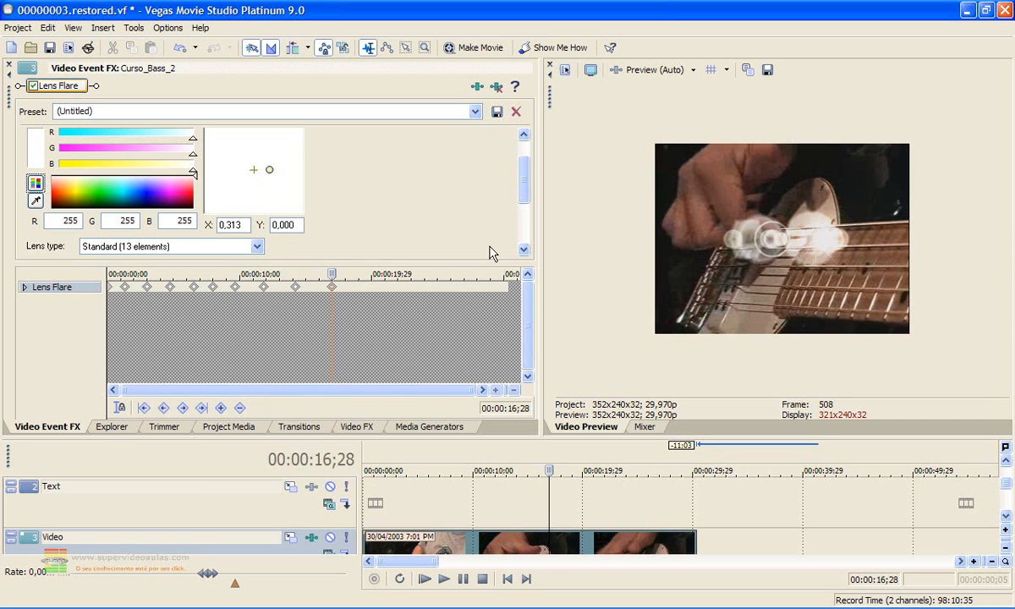
Create a keyframe at 00:00:18;22 with intensity 1,883, blend 0,770 and light position X -0,672, Y -0,035
scroll(521, 196, "down", 2)
scroll(521, 196, "down", 2)
left_click_drag(335, 273, 133, 265)
left_click_drag(158, 259, 355, 238)
scroll(526, 191, "up", 3)
left_click_drag(526, 181, 516, 209)
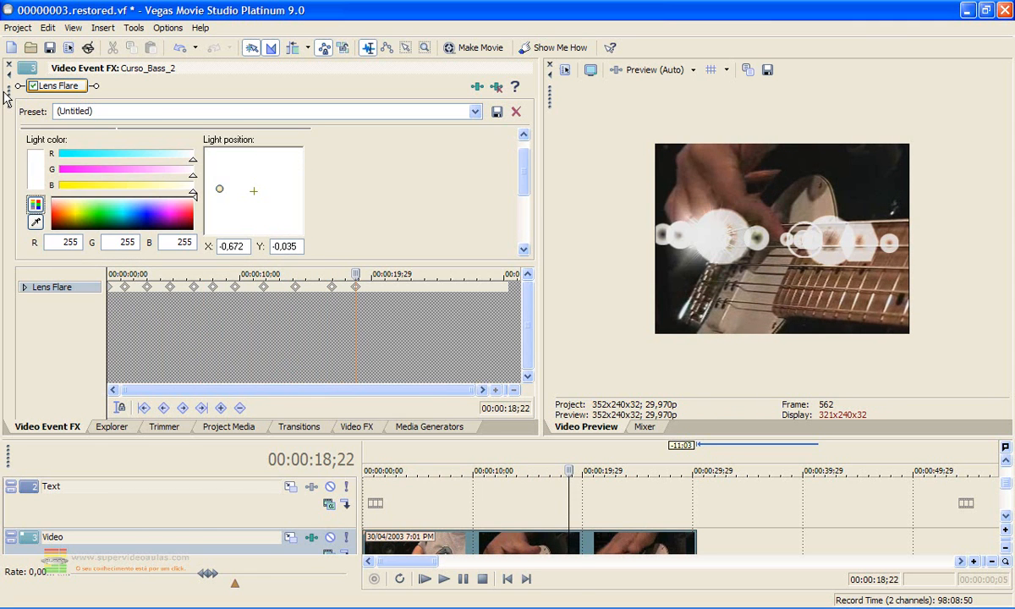
Undock and close the Video Event FX window, and enlarge the timeline area to show the video track
left_click_drag(6, 97, 184, 169)
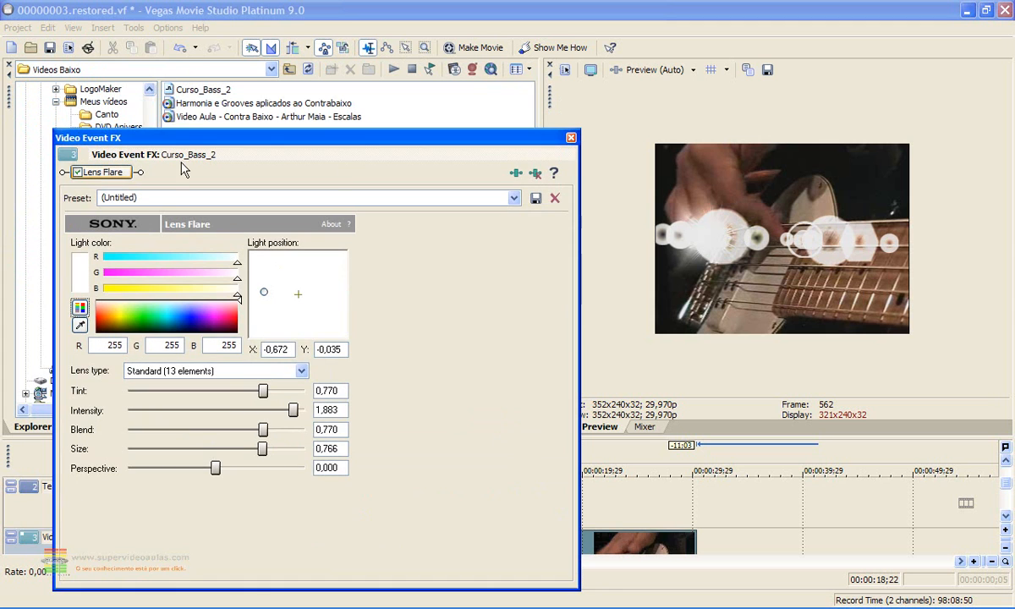
left_click(571, 138)
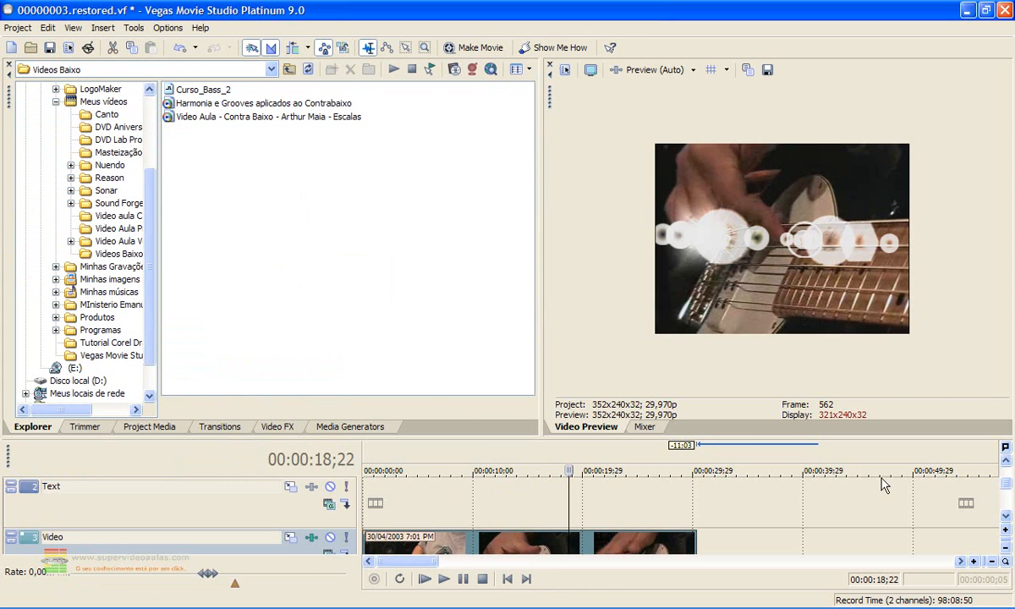
left_click_drag(792, 437, 792, 383)
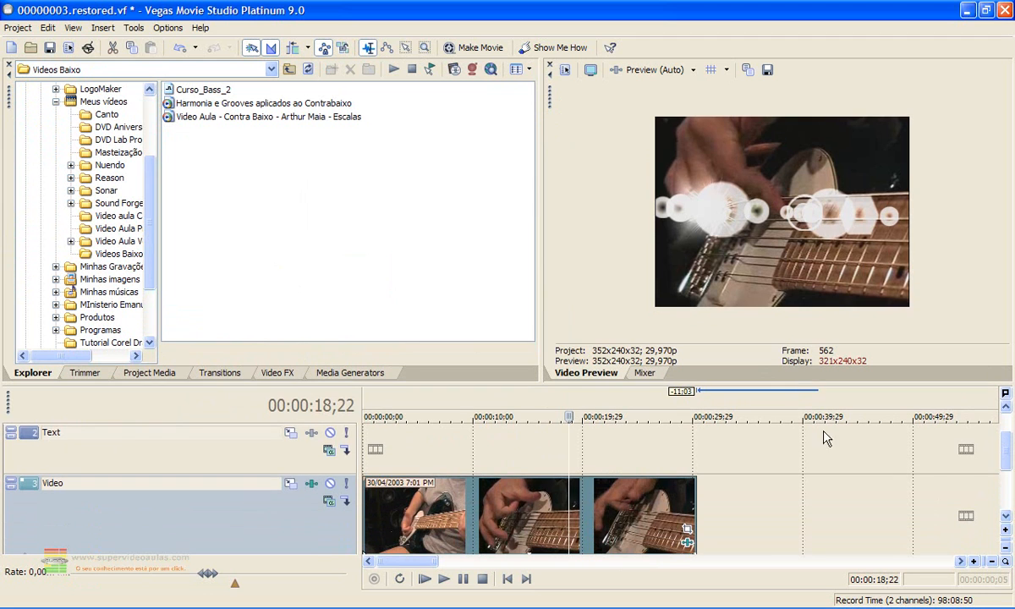
Play the video track from 00:00:18;22 to check the lens flare in the preview, and stop playback
left_click_drag(1008, 461, 1008, 478)
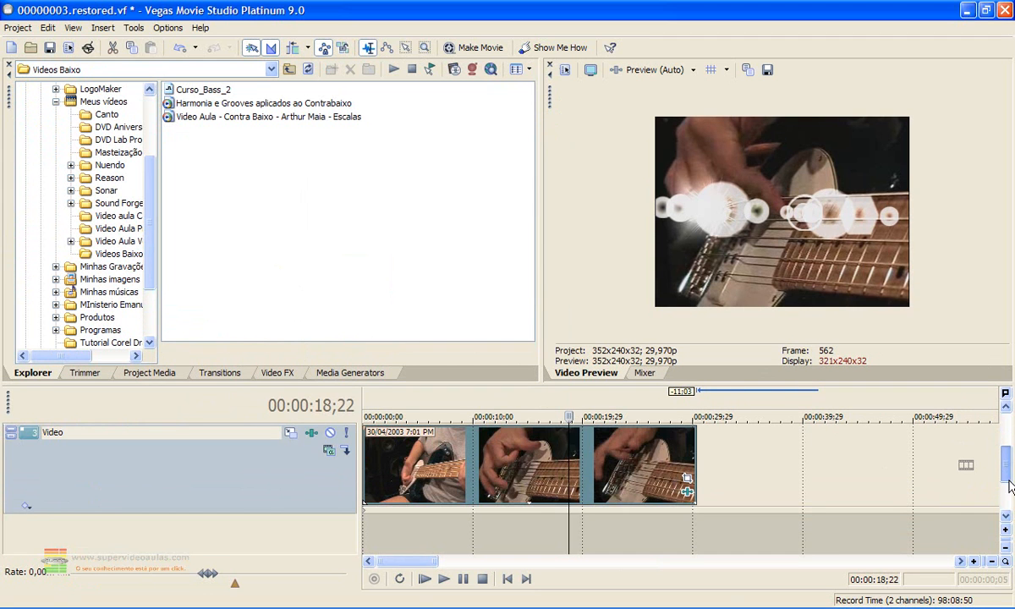
left_click(425, 579)
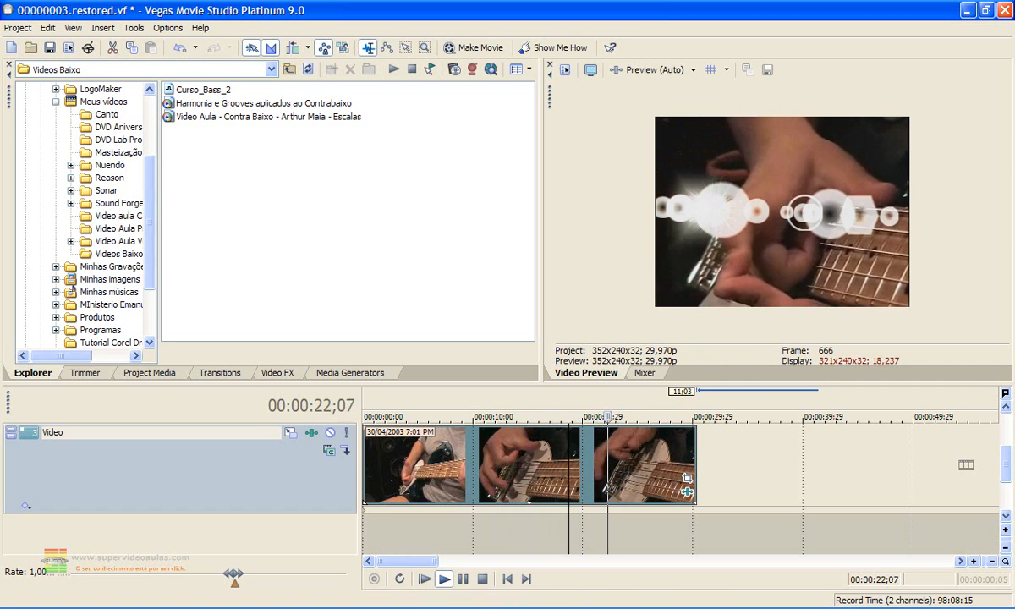
left_click(483, 582)
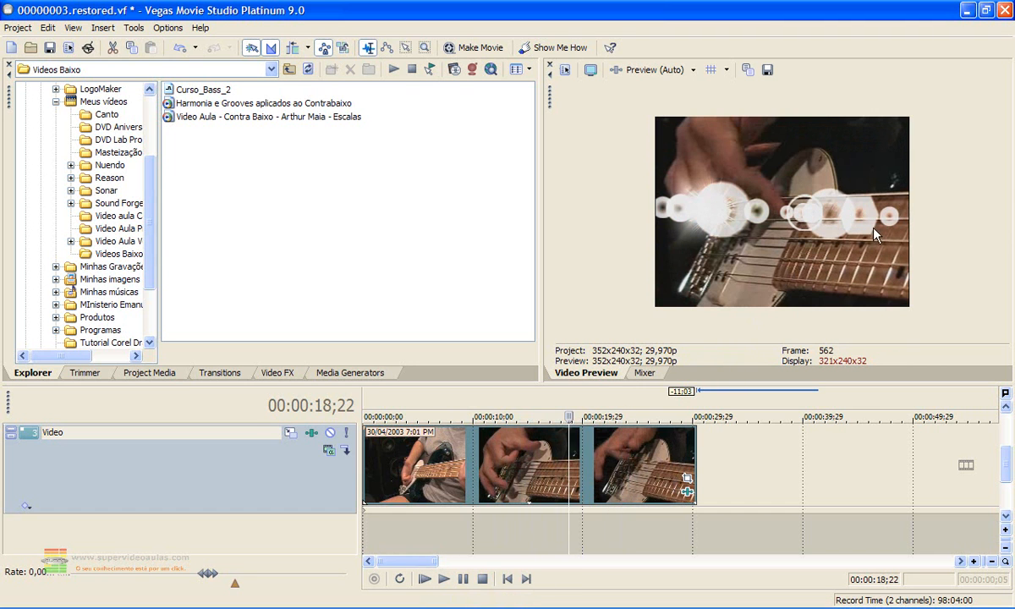
Reopen the guitar clip's Lens Flare settings with the keyframe timeline shown, and set the 00:00:18;22 keyframe's intensity to 1,297
left_click(687, 493)
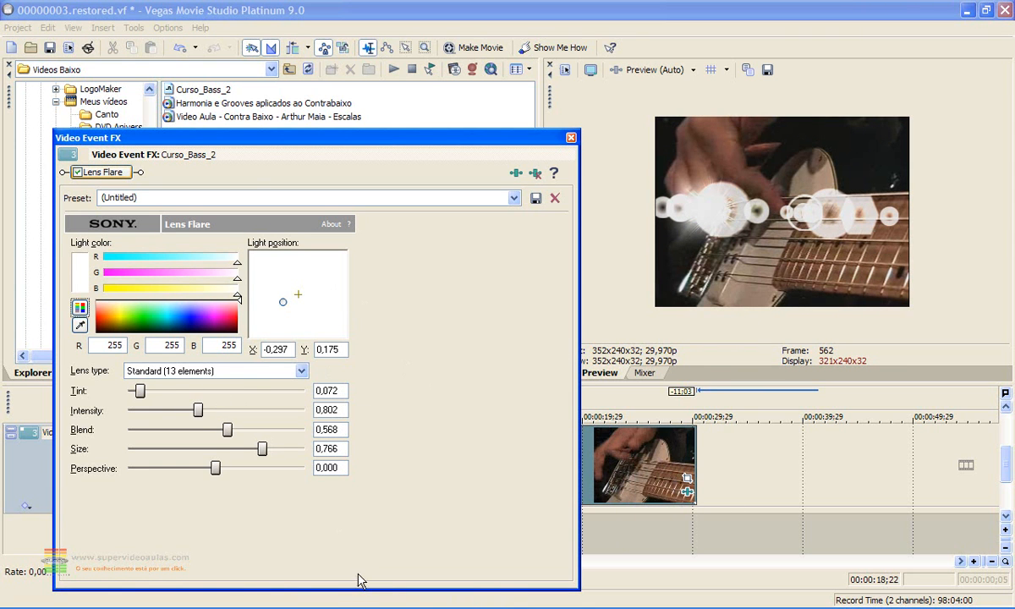
left_click_drag(351, 585, 369, 436)
left_click(398, 462)
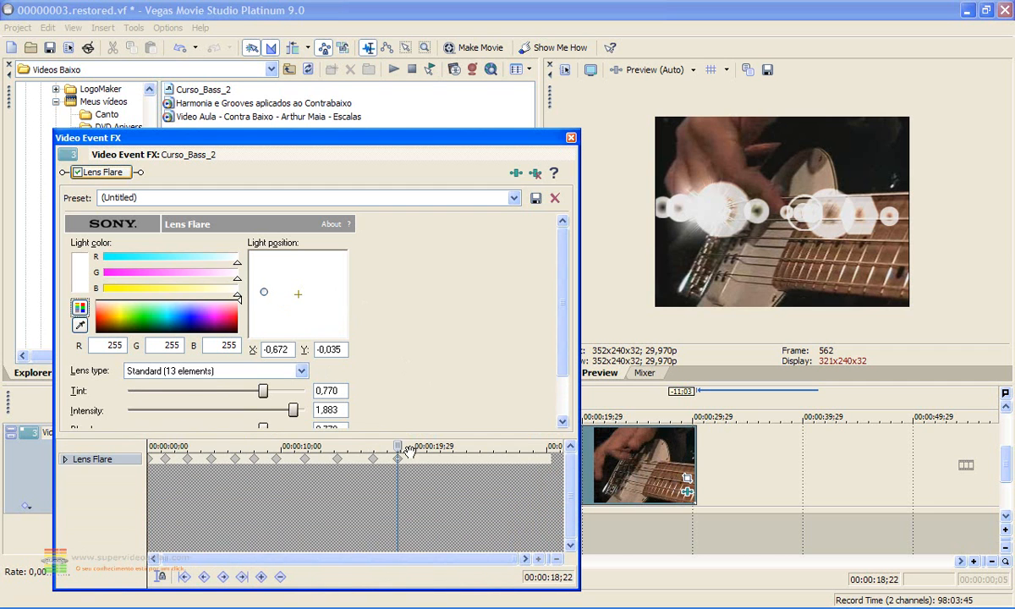
left_click_drag(294, 410, 244, 424)
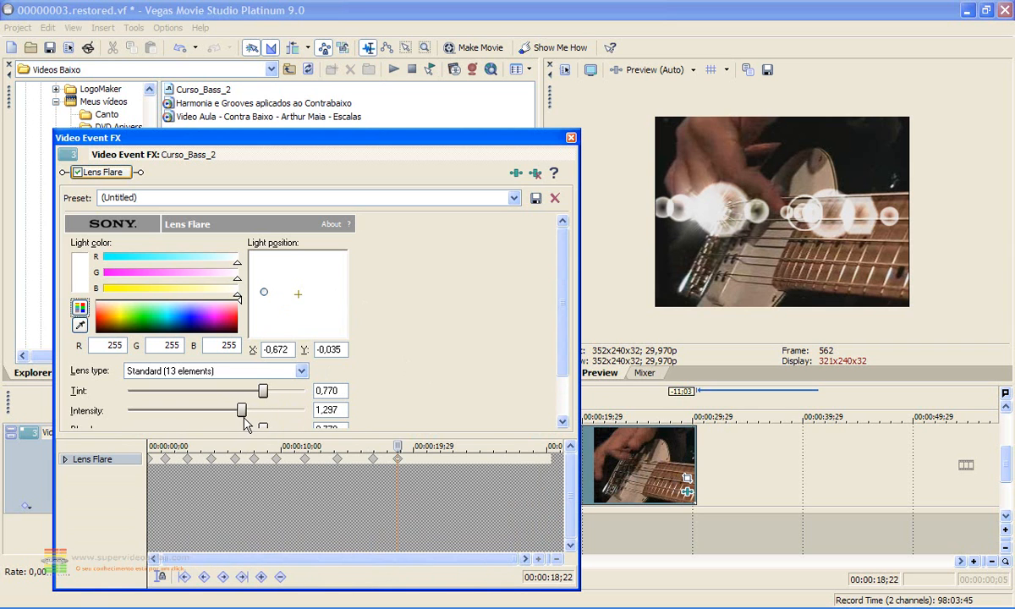
Add Lens Flare keyframes at 00:00:20;05 with intensity 0,613 and at 00:00:22;24 with intensity 0,351
key("space")
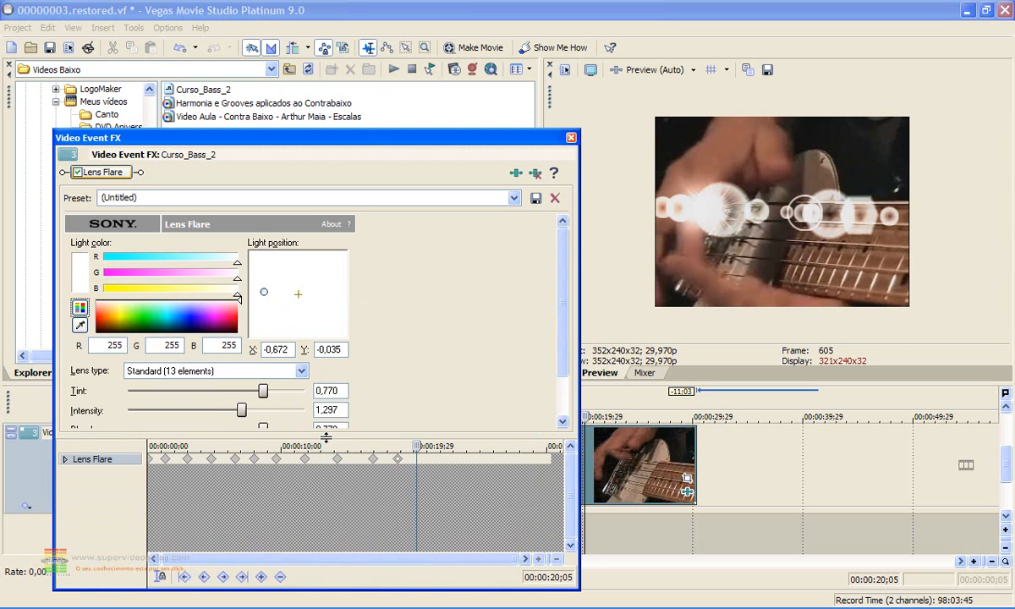
left_click_drag(243, 418, 188, 416)
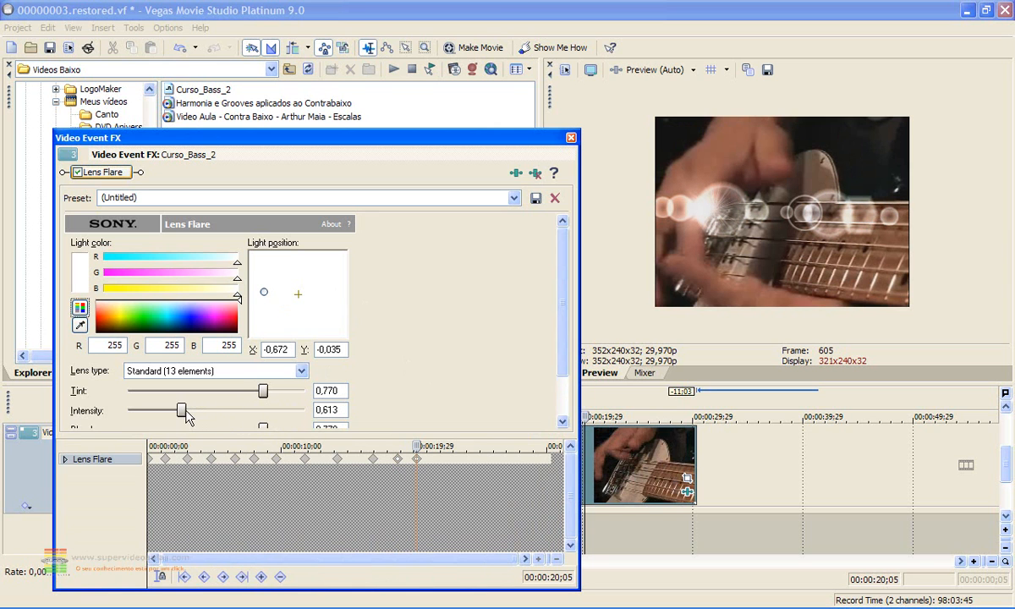
left_click_drag(416, 446, 452, 446)
left_click_drag(183, 415, 161, 413)
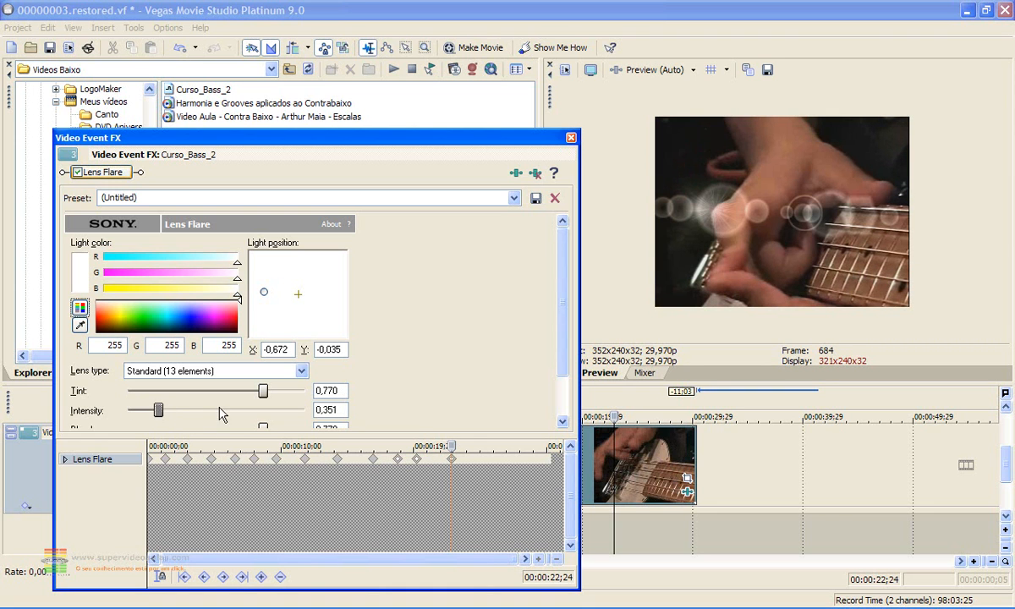
Add a Lens Flare keyframe at 00:00:24;23 with intensity 0,000, and close Video Event FX
left_click_drag(457, 445, 477, 445)
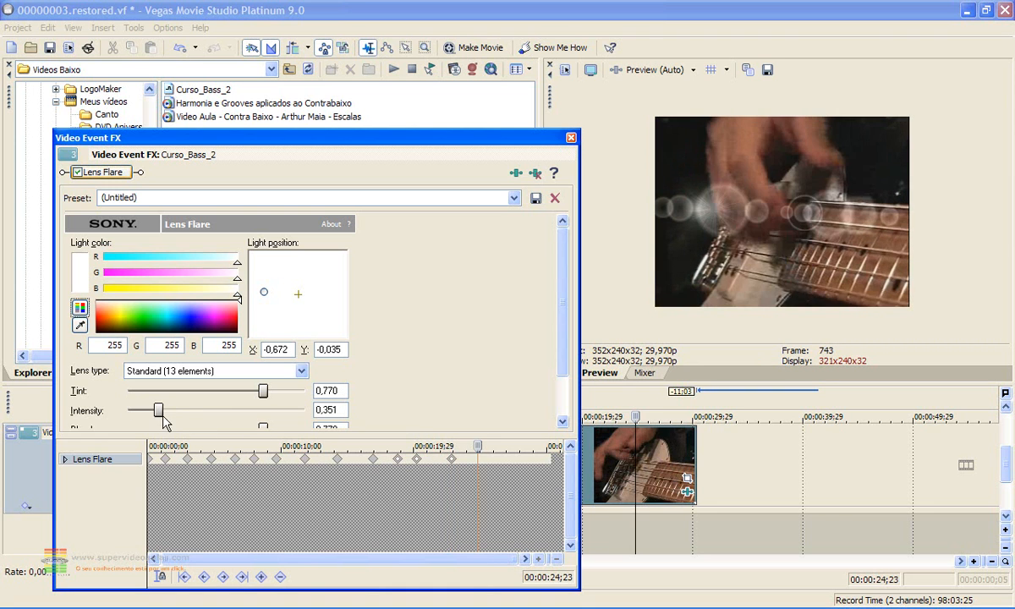
left_click_drag(159, 412, 102, 410)
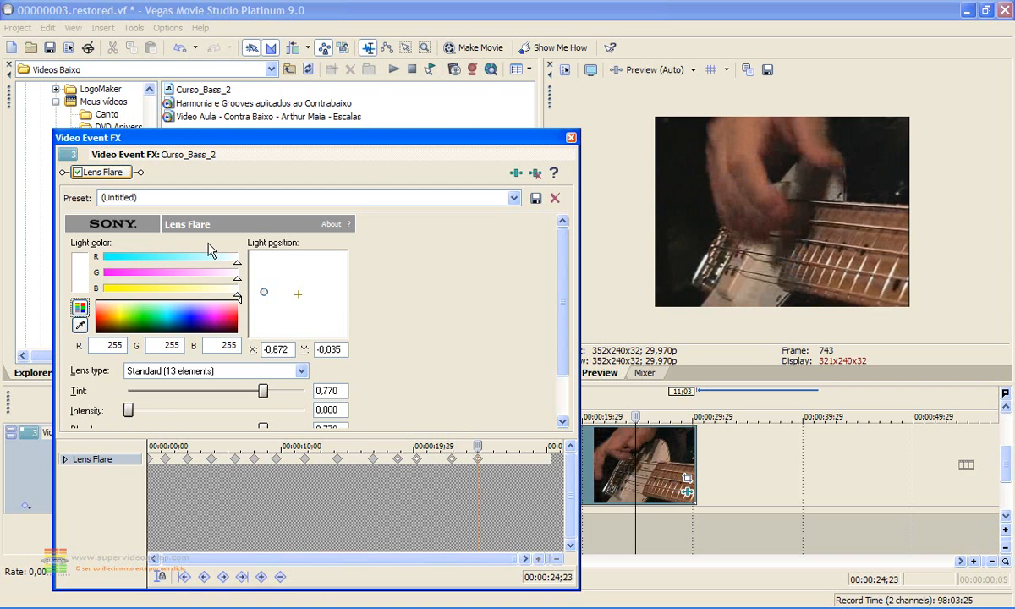
left_click(570, 137)
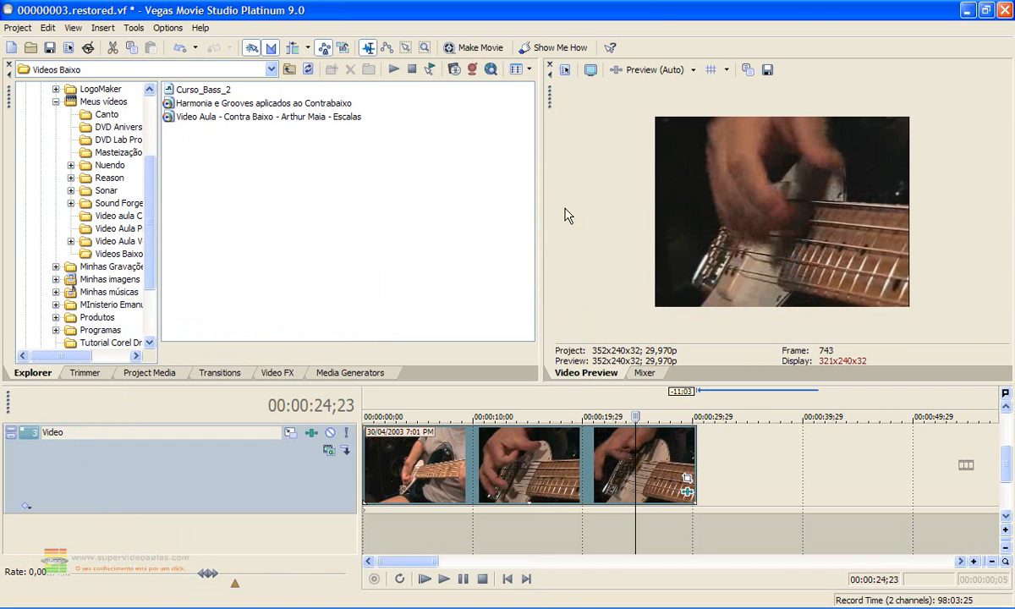
Play the clip from 00:00:17;28 to check how the flare fades out, and briefly look at its effect settings
left_click(558, 406)
key("space")
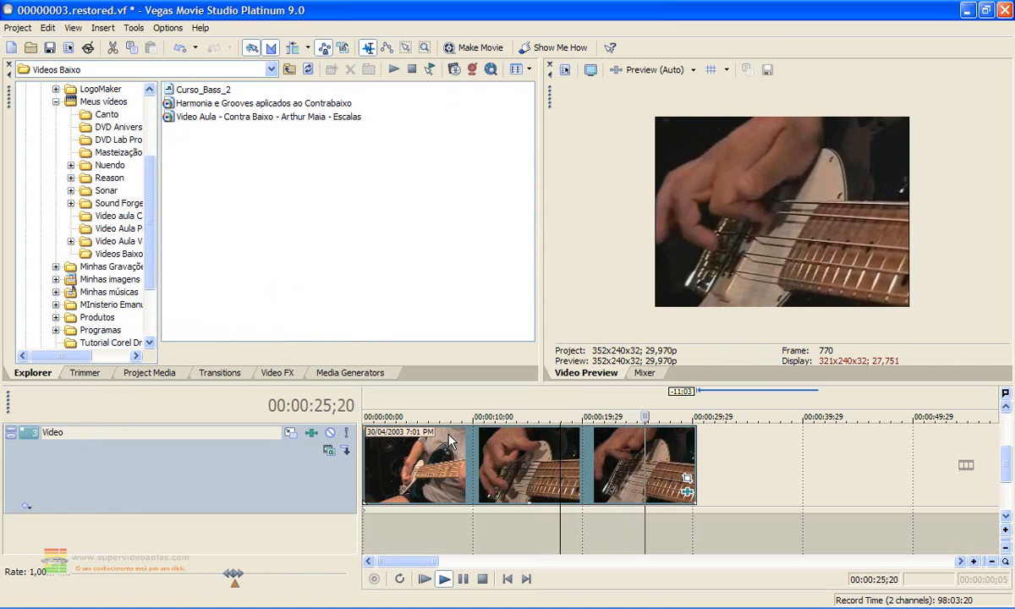
key("space")
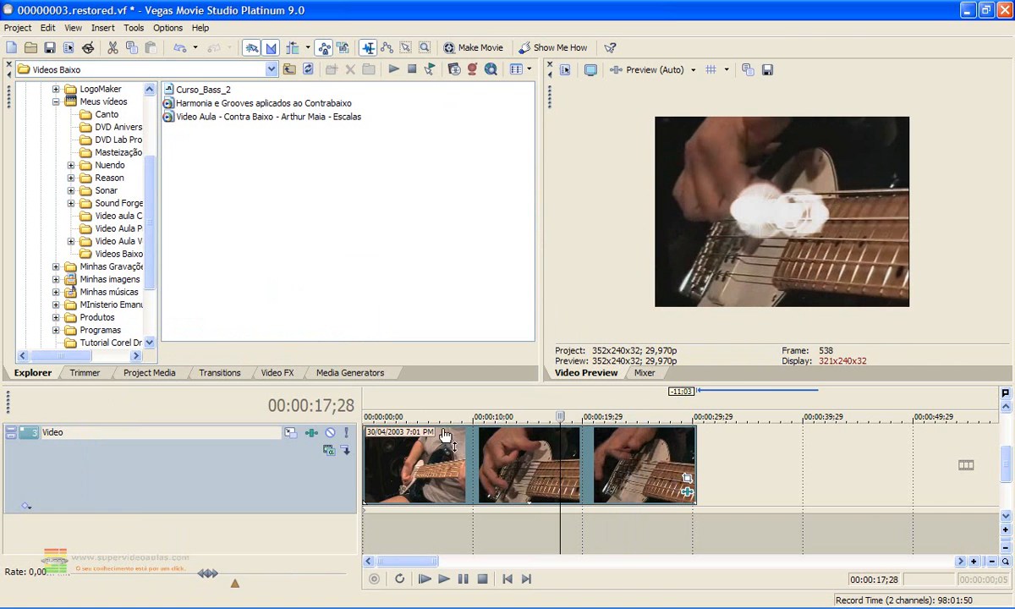
left_click(688, 492)
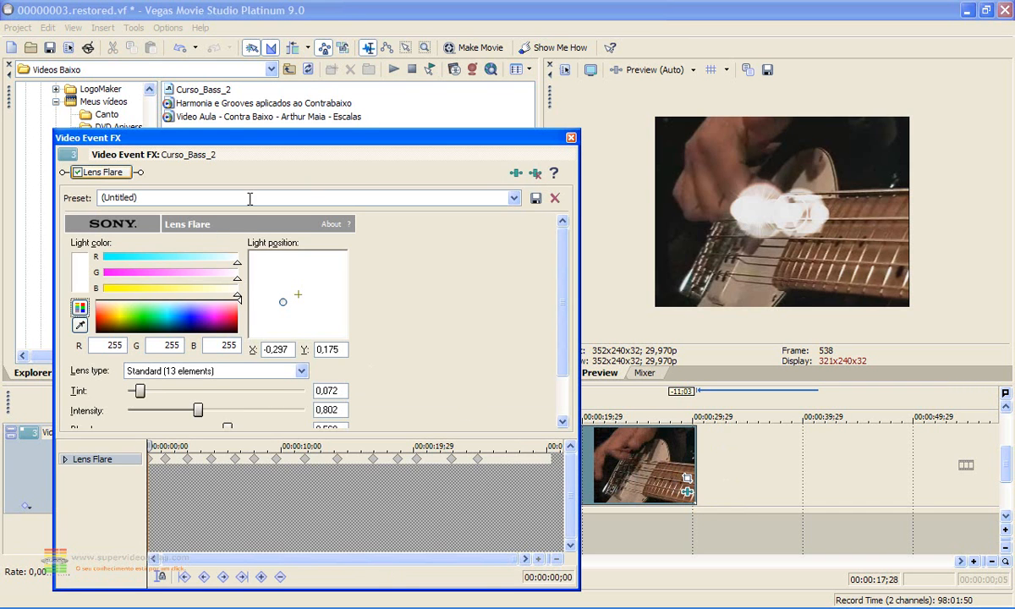
left_click(570, 137)
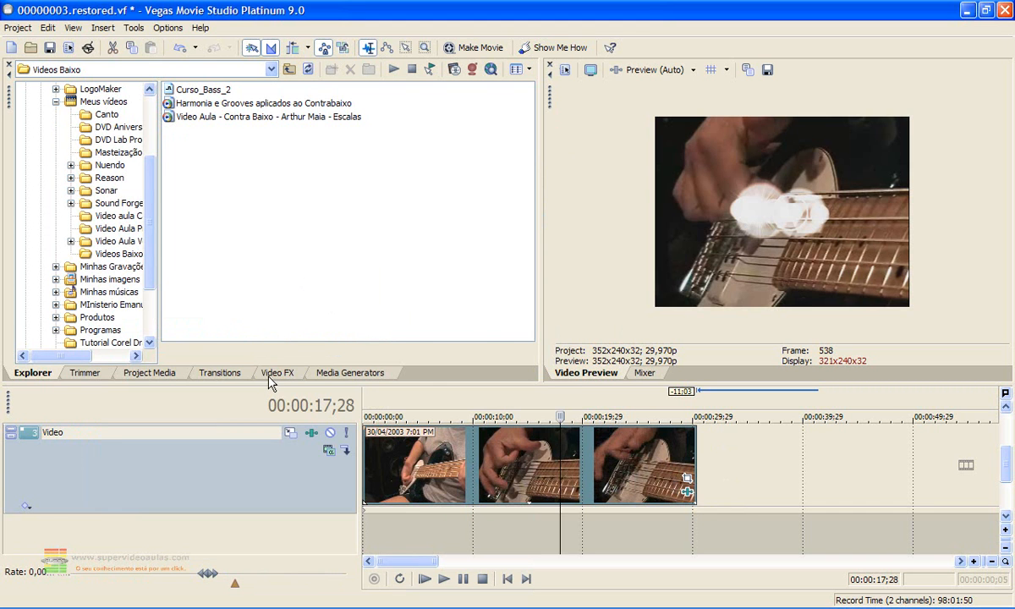
Browse the Video FX effects with a widened effect list, viewing presets such as Add Noise, Black Restore, Border and Swirl
left_click(267, 376)
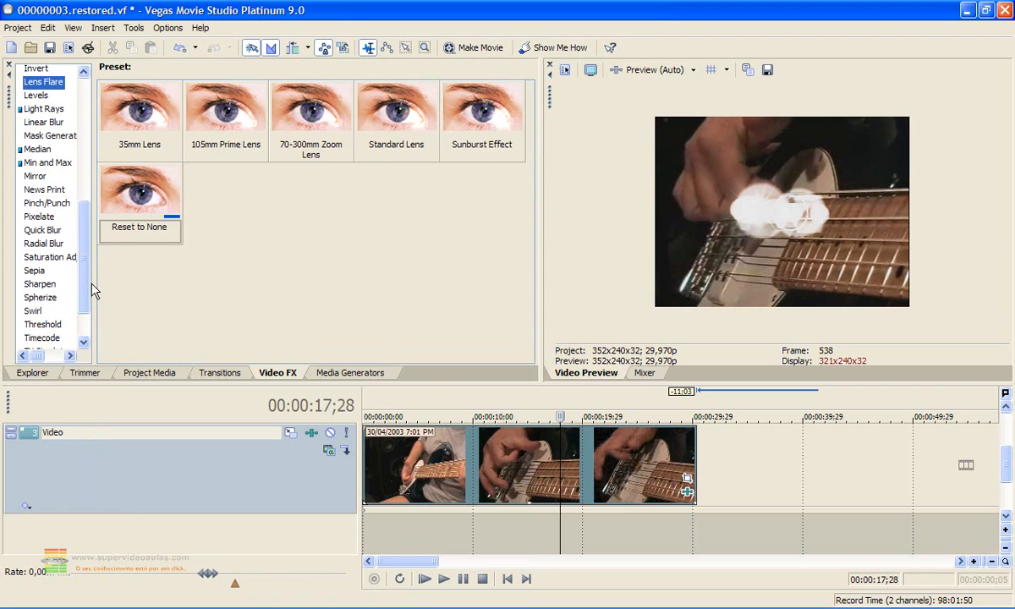
scroll(83, 268, "up", 7)
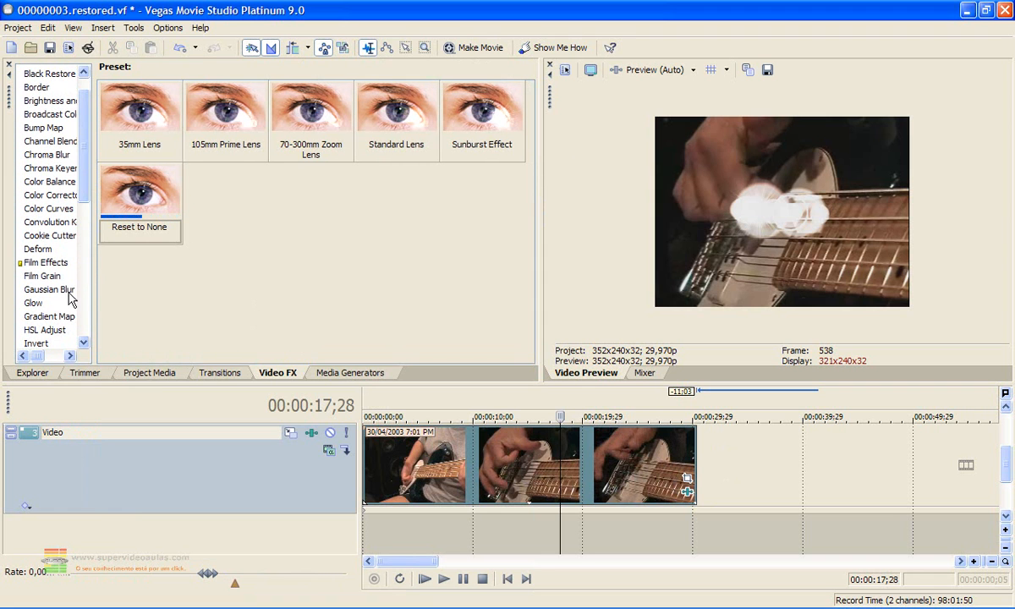
left_click_drag(94, 284, 127, 286)
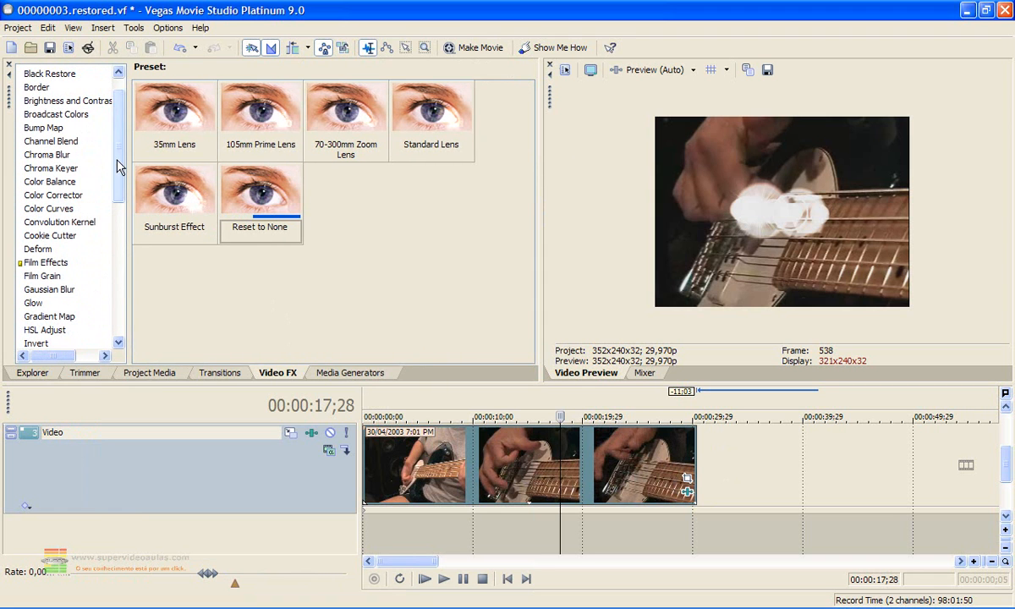
left_click(50, 73)
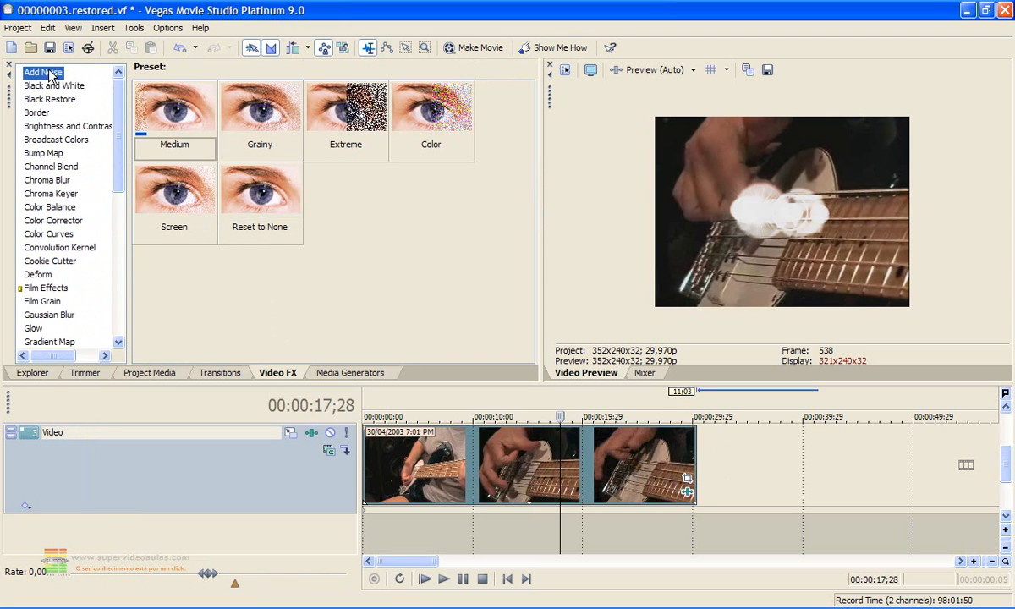
left_click(42, 101)
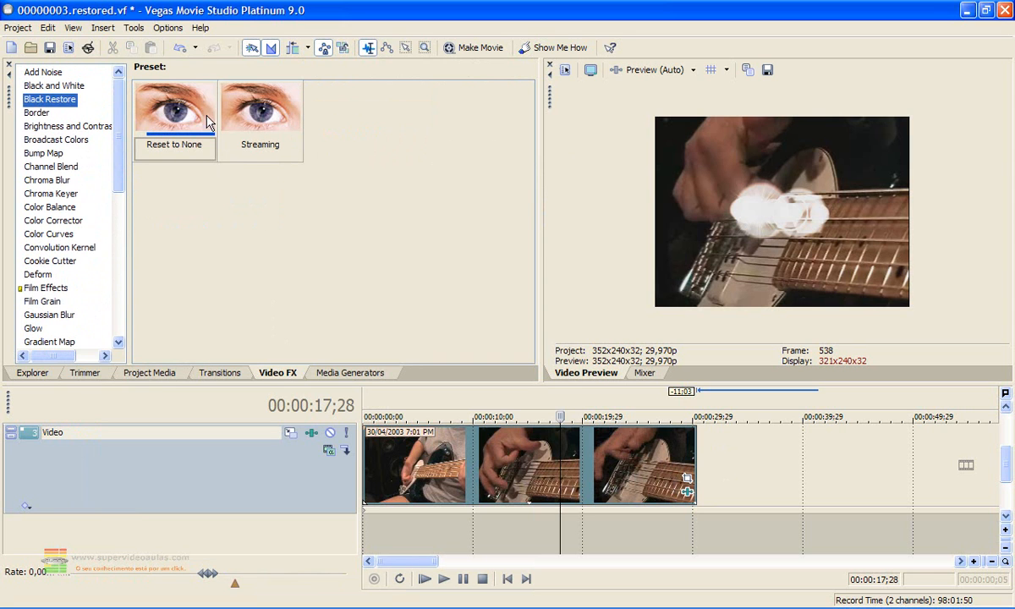
left_click(35, 115)
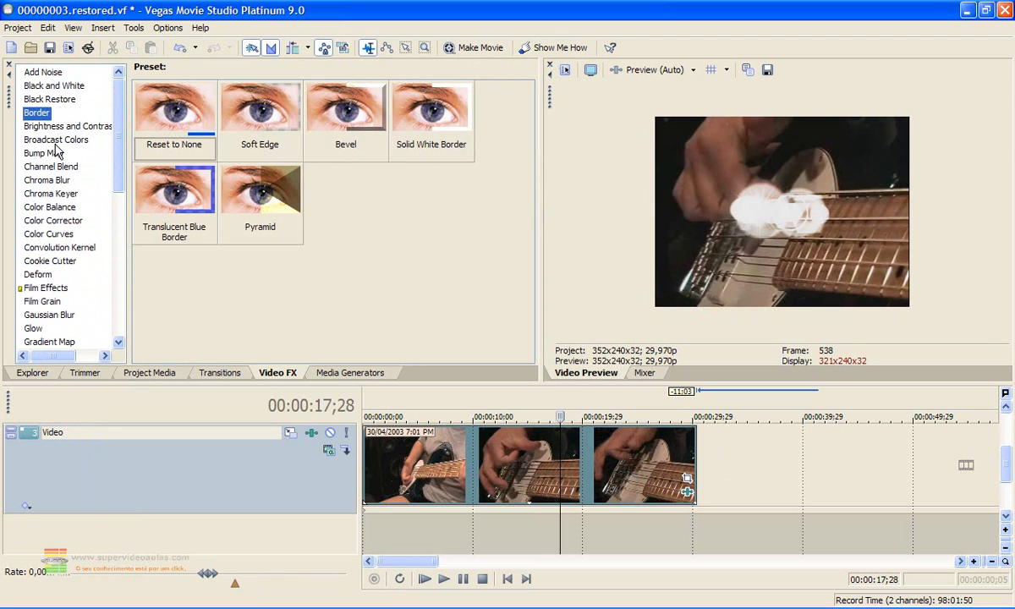
left_click(54, 140)
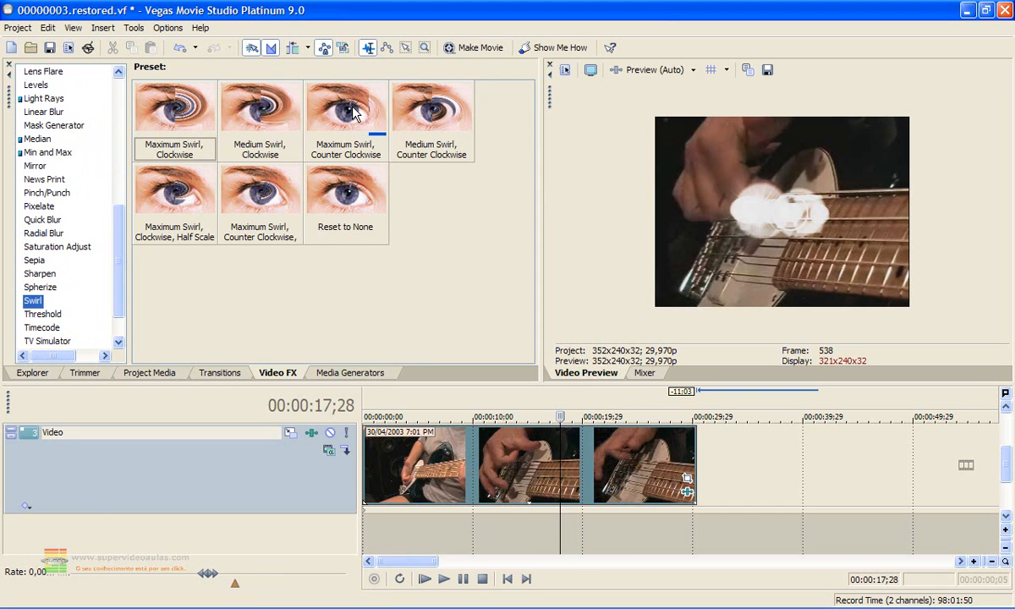
Apply the Maximum Swirl, Counter Clockwise preset to the guitar clip with center X -0,096, Y -0,152, amount 0,696 and proportional scaling 0,000
left_click_drag(351, 114, 489, 482)
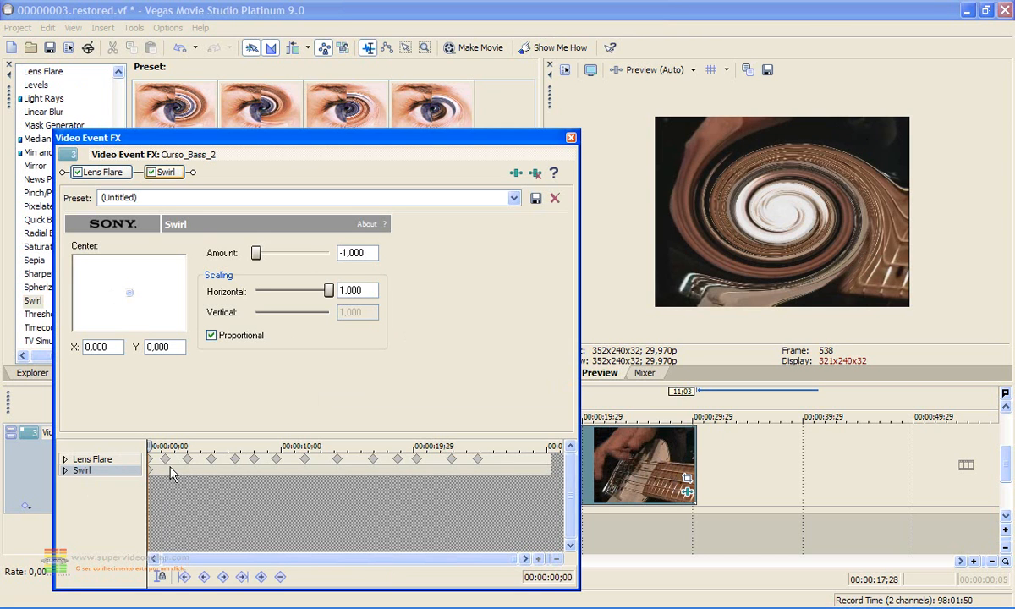
mouse_move(131, 296)
left_mouse_down()
mouse_move(147, 284)
mouse_move(120, 254)
mouse_move(108, 328)
mouse_move(135, 284)
mouse_move(107, 319)
mouse_move(122, 290)
mouse_move(147, 297)
mouse_move(125, 288)
left_mouse_up()
left_click_drag(258, 262, 317, 253)
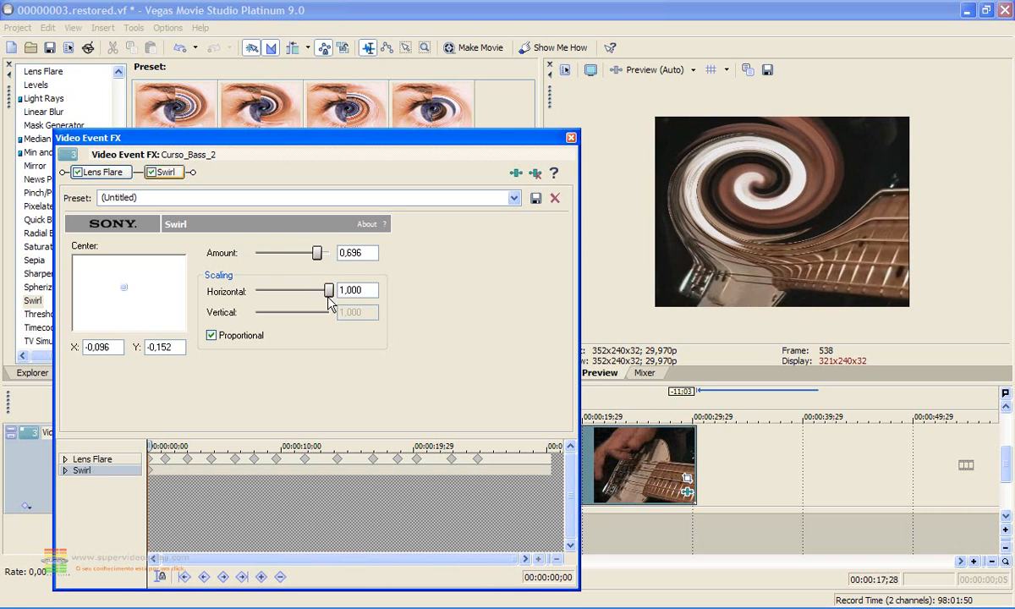
left_click_drag(326, 297, 321, 295)
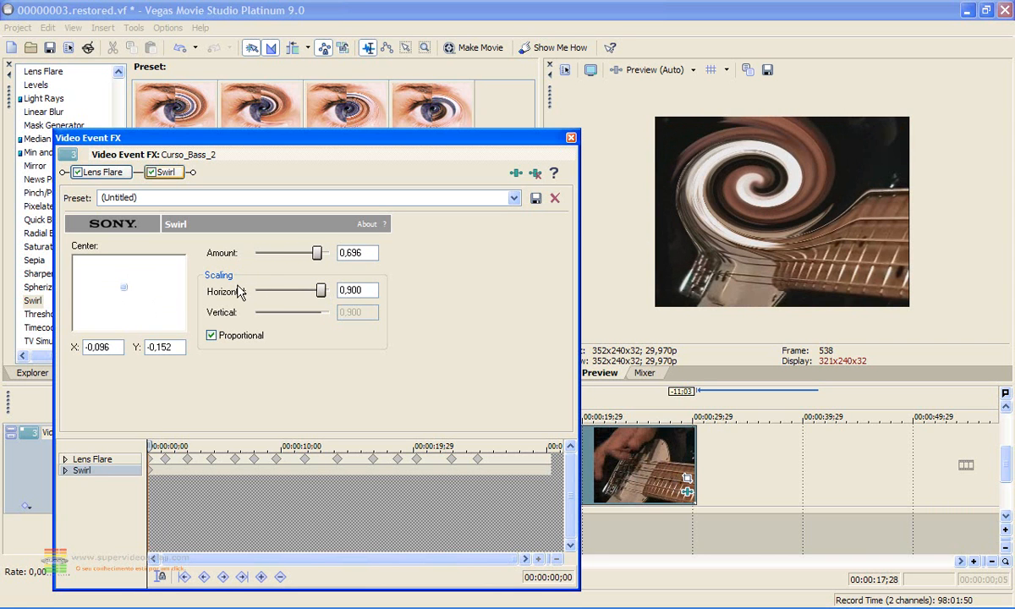
left_click_drag(324, 298, 249, 271)
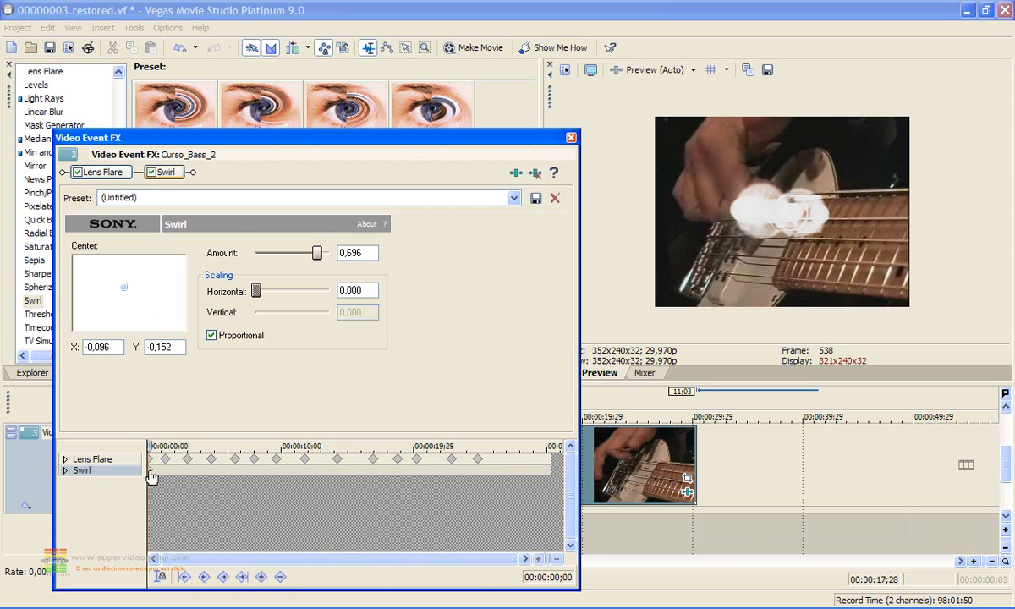
Add a Swirl keyframe at 00:00:00;25 with proportional scaling 0,217
left_click_drag(147, 448, 151, 447)
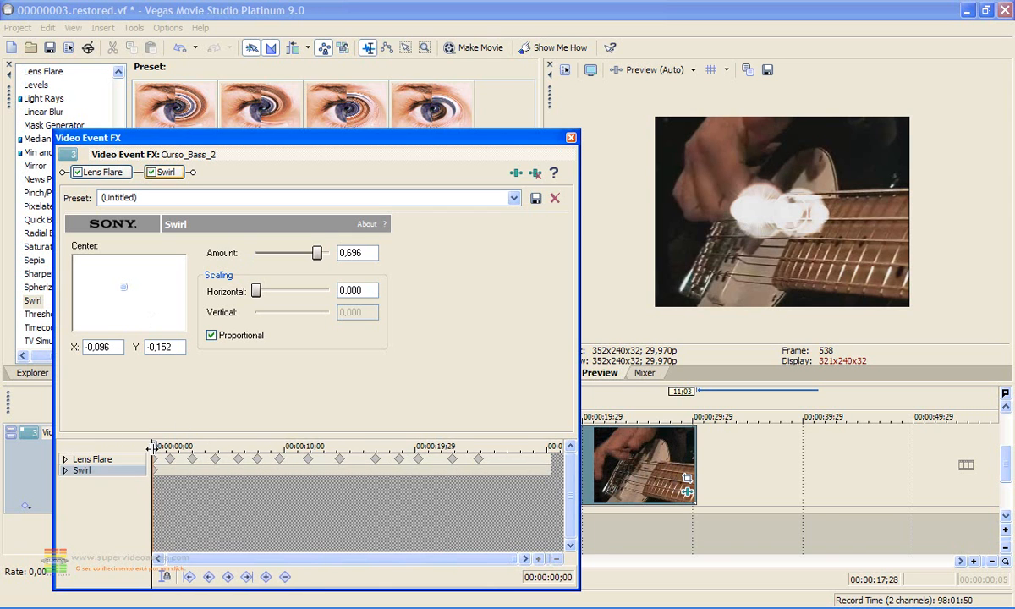
key("space")
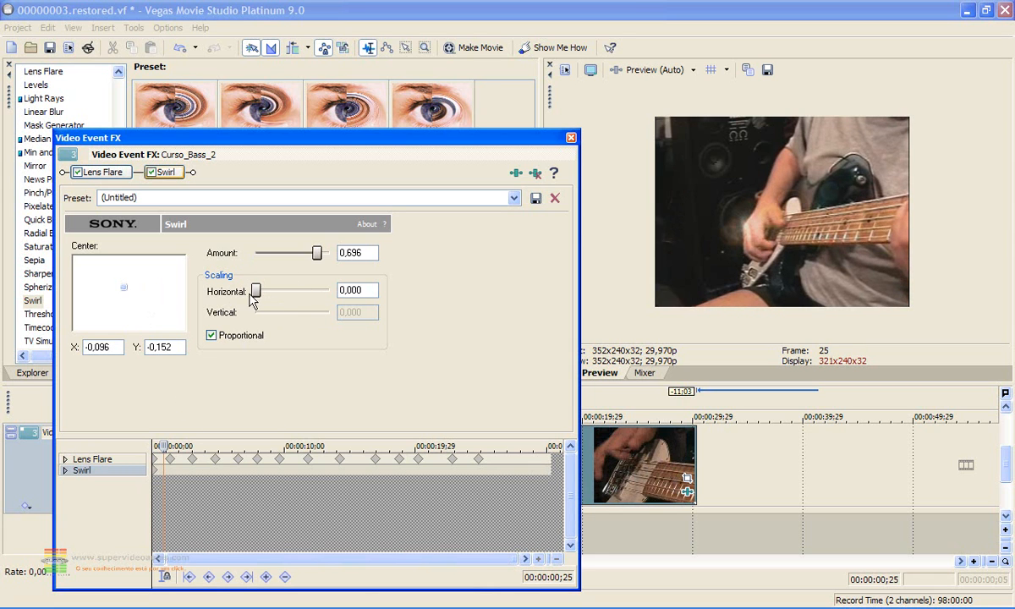
left_click_drag(255, 290, 272, 291)
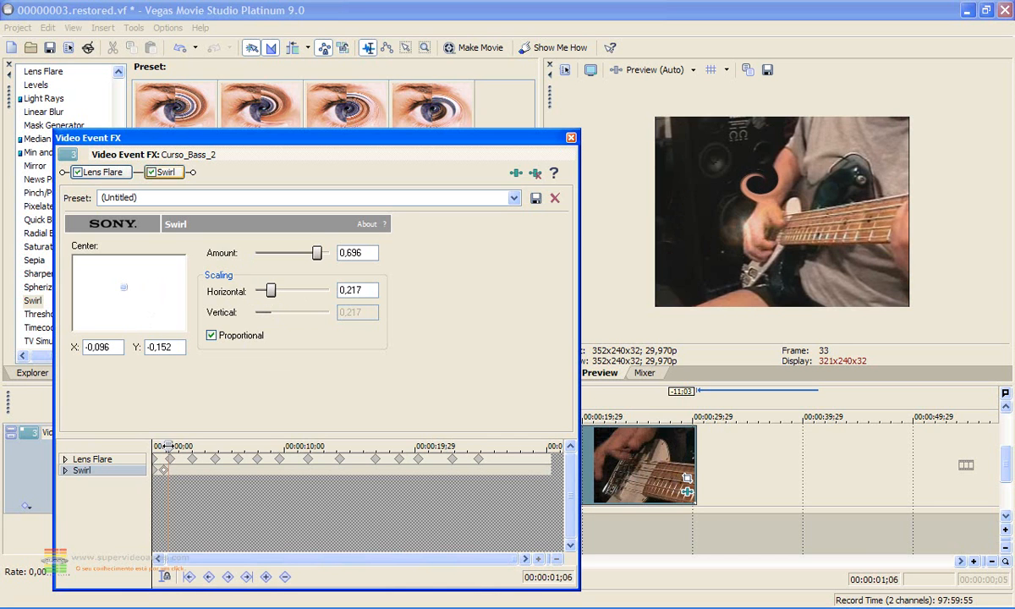
Add Swirl keyframes with scaling 0,489 at 00:00:01;21, 0,783 at about 3 seconds and 0,935 at 00:00:04;25
key("space")
left_click_drag(270, 291, 291, 291)
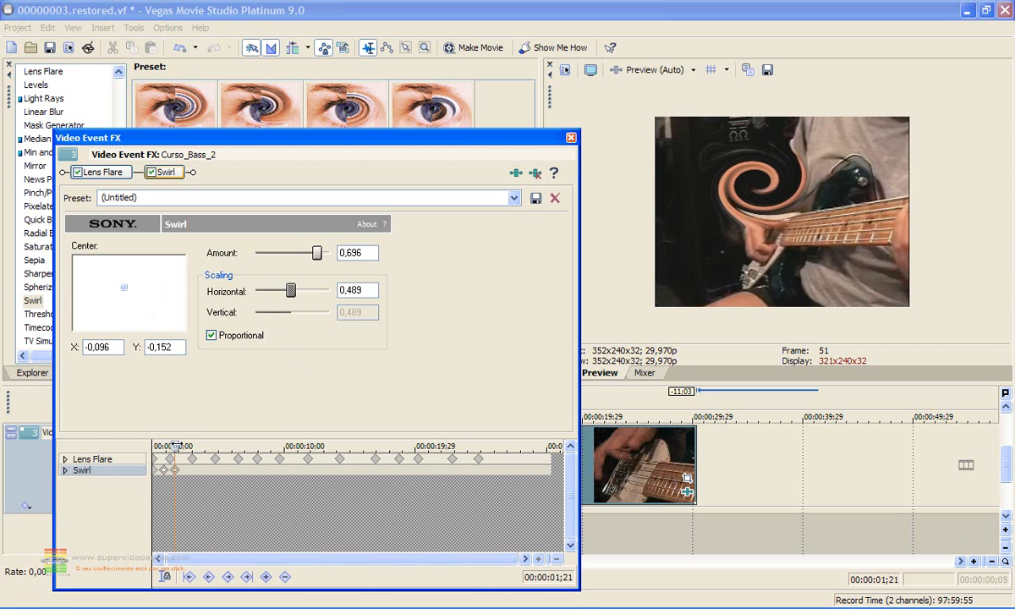
left_click_drag(291, 292, 313, 292)
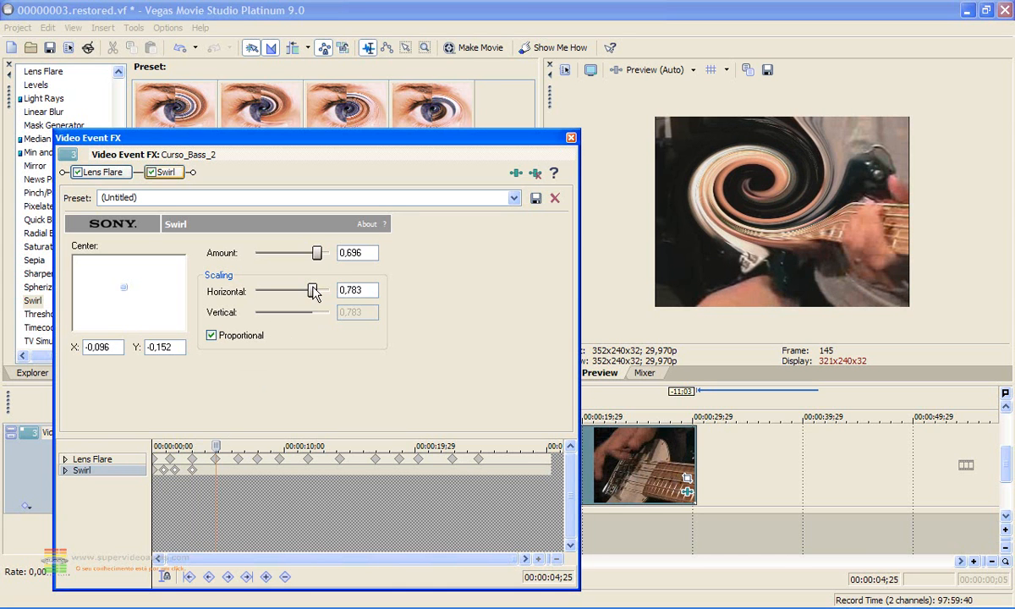
left_click_drag(314, 292, 323, 292)
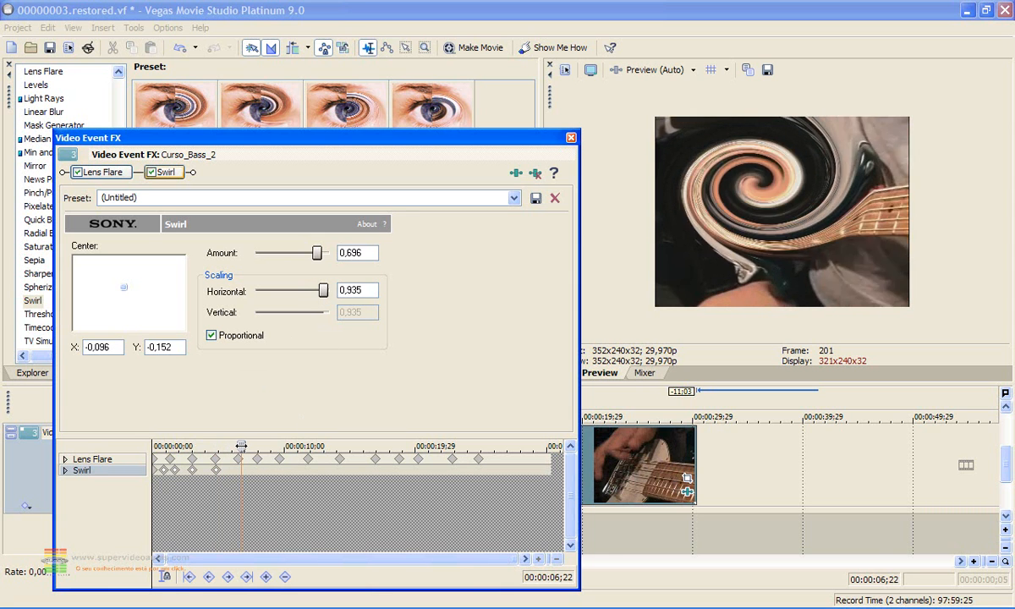
Add Swirl keyframes with amount 0,457 near 00:00:06;22 and amount 0,130 at 00:00:08;15
left_click_drag(317, 258, 309, 259)
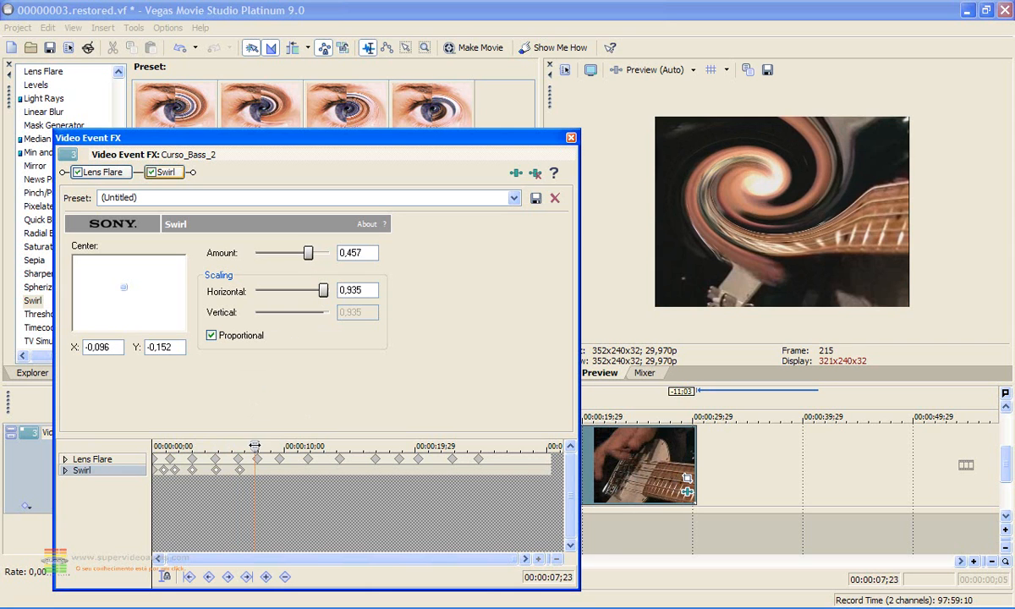
left_click_drag(245, 445, 263, 445)
left_click_drag(306, 254, 298, 258)
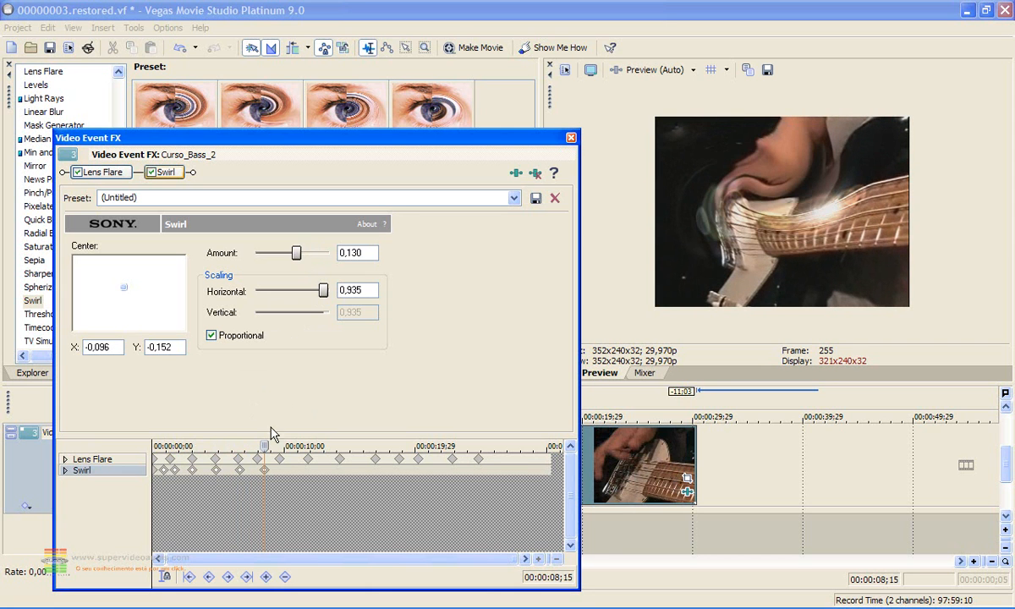
Add Swirl keyframes with amount -0,239 at about 9.5 seconds, -0,565 at 00:00:11;12, and further down to -0,957 at about 16 seconds
left_click_drag(302, 253, 289, 256)
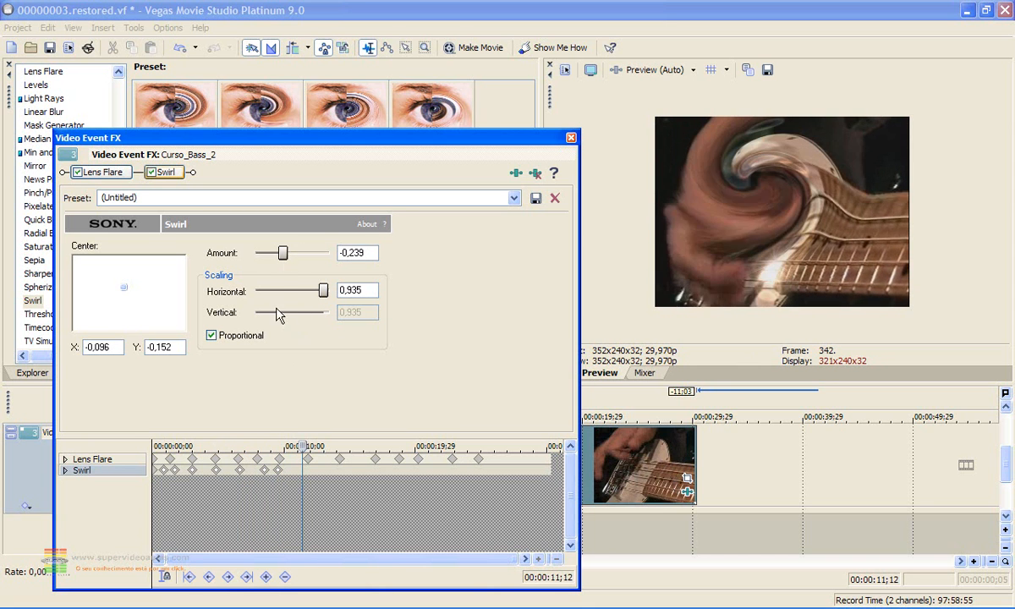
left_click_drag(285, 262, 278, 262)
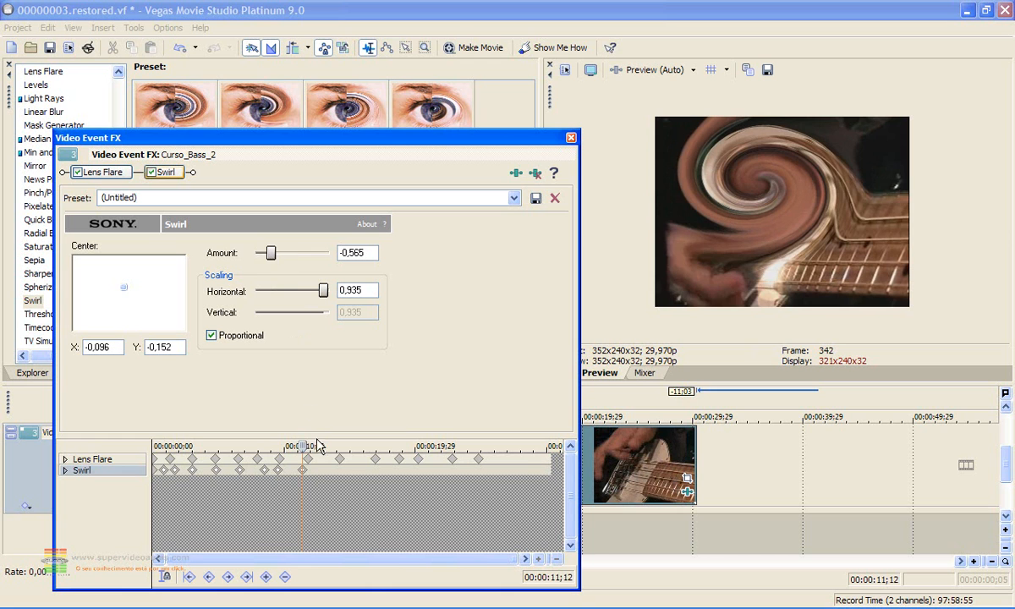
left_click_drag(272, 264, 258, 253)
left_click_drag(334, 444, 363, 444)
left_click_drag(269, 259, 255, 260)
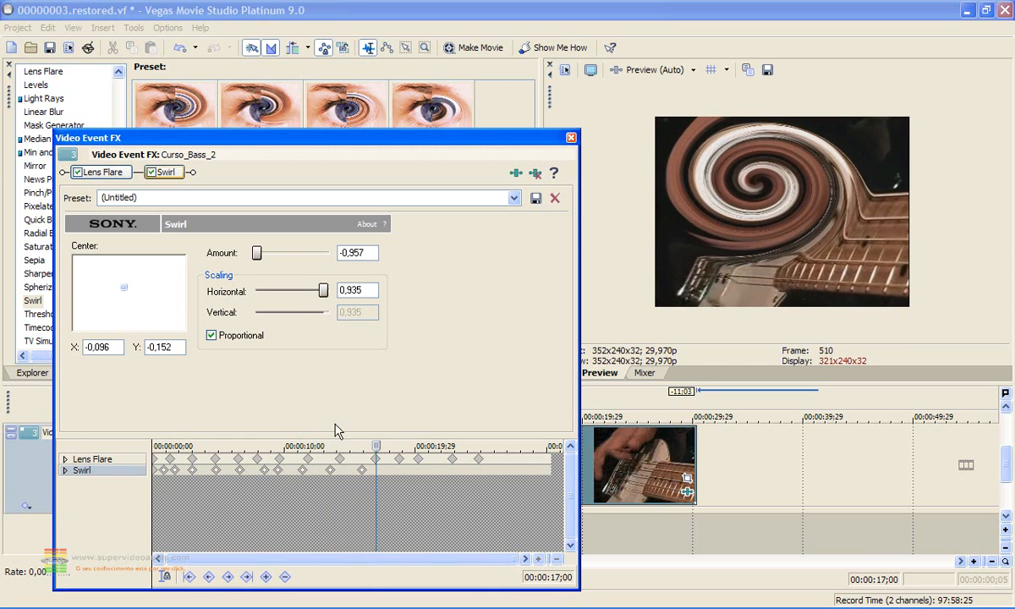
Add four Swirl keyframes from 00:00:17;00 to about 21.5 seconds, centered at X/Y 0,014/0,010, 0,192/0,152, 0,425/0,273 and 0,658/0,697
left_click_drag(126, 289, 128, 296)
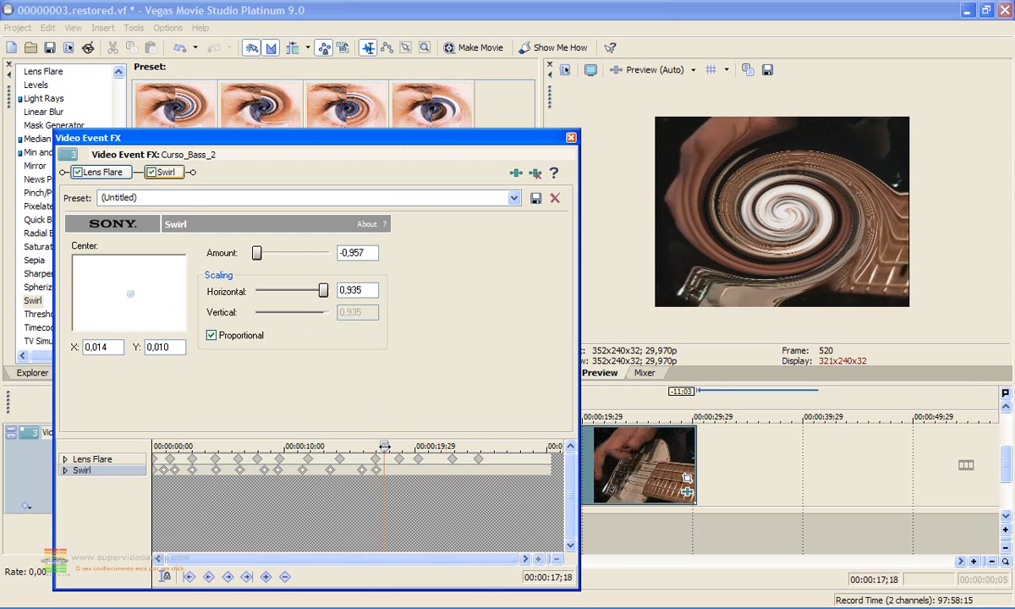
left_click_drag(129, 293, 141, 300)
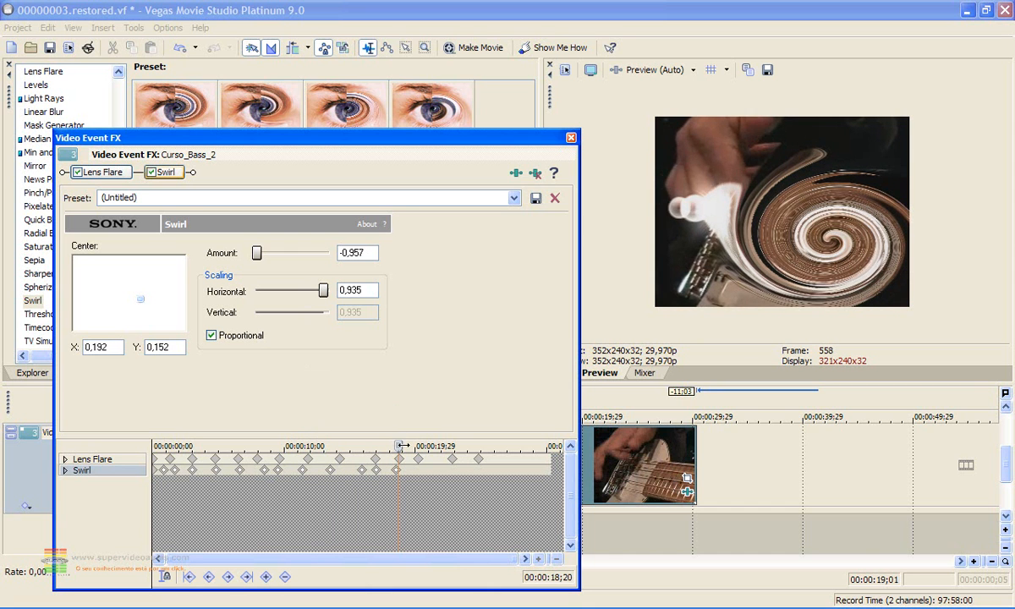
left_click_drag(140, 301, 154, 304)
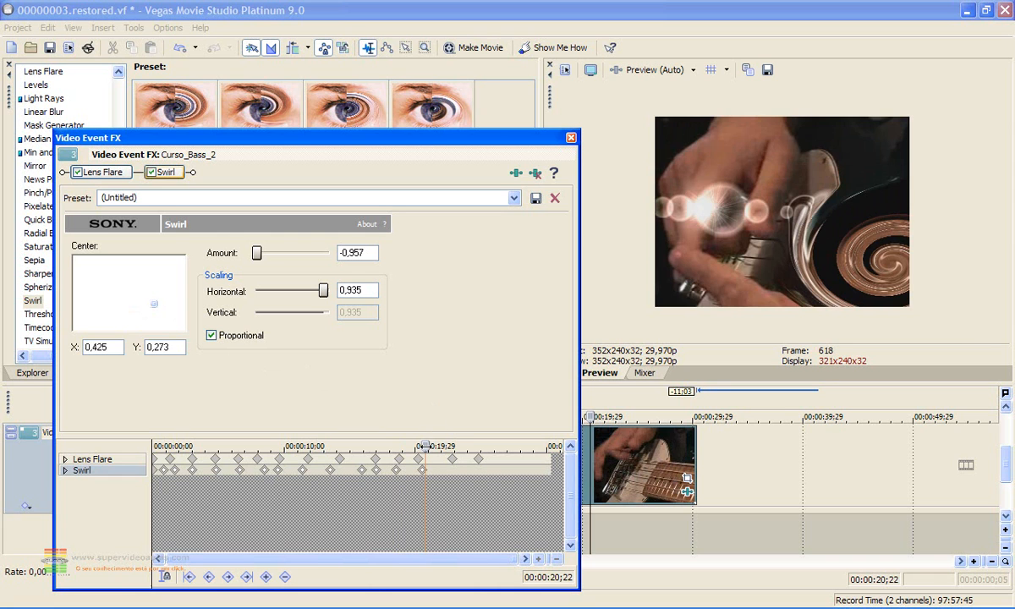
left_click_drag(153, 303, 170, 324)
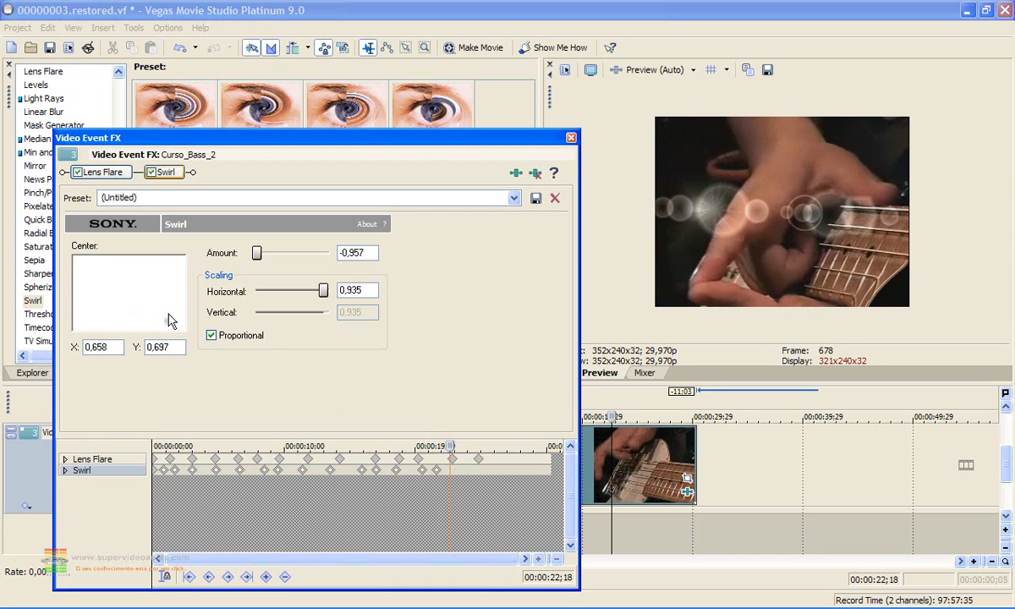
Add a Swirl keyframe at 00:00:22;18 with center X -0,027, Y -0,051 and proportional scaling 0,000, and close the effect settings
left_click_drag(168, 321, 127, 293)
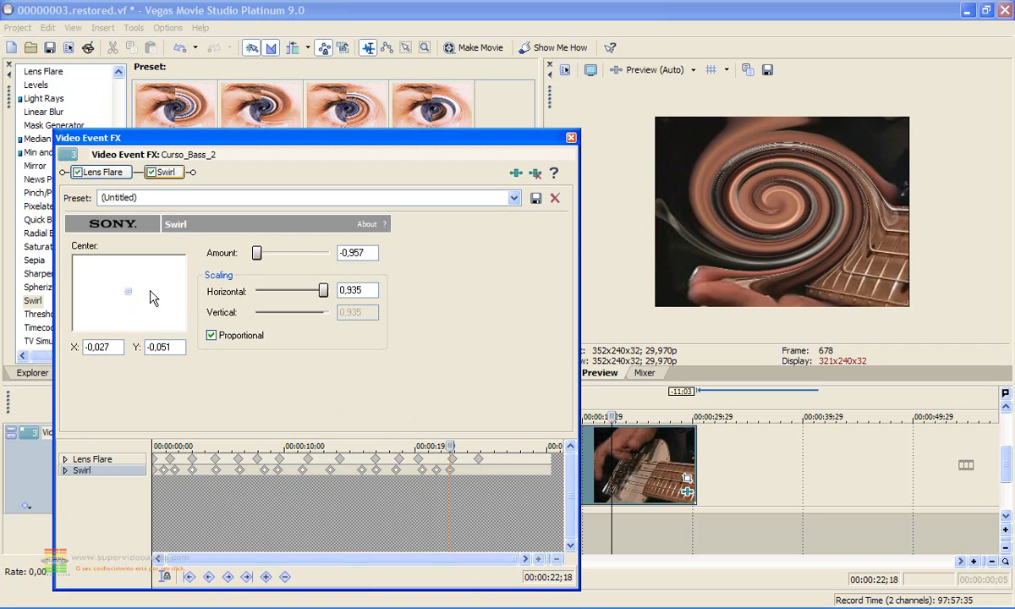
left_click_drag(325, 291, 259, 291)
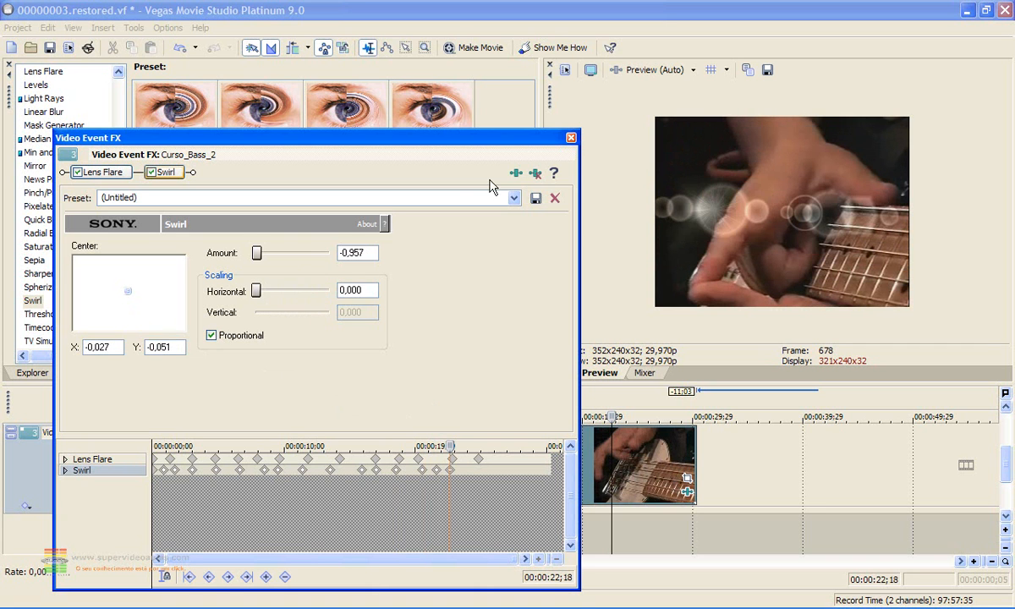
left_click(570, 138)
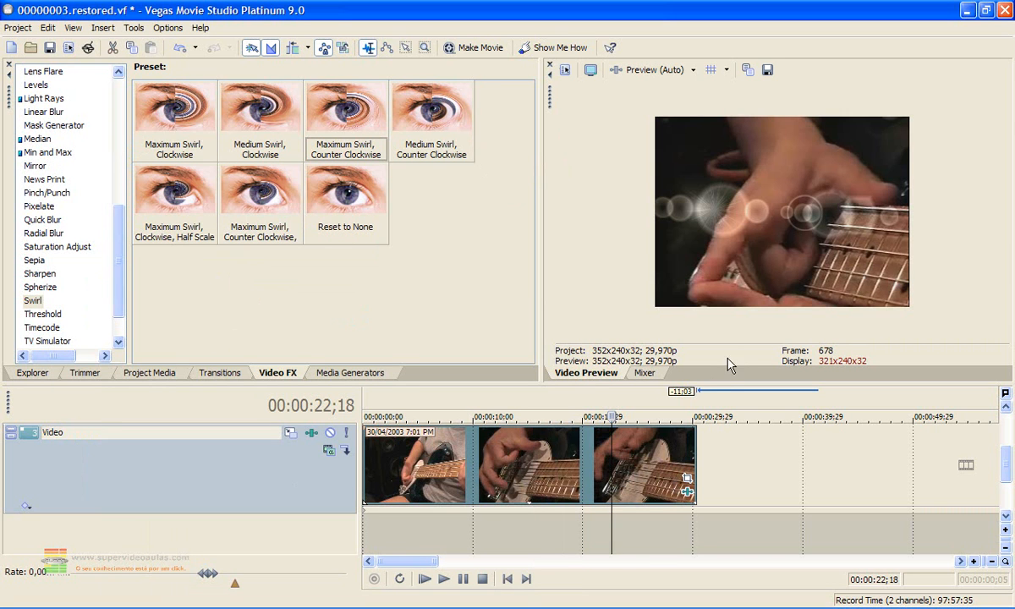
Play the clip from the start to preview the animated effects, and dock the video preview together with the mixer again
left_click(425, 580)
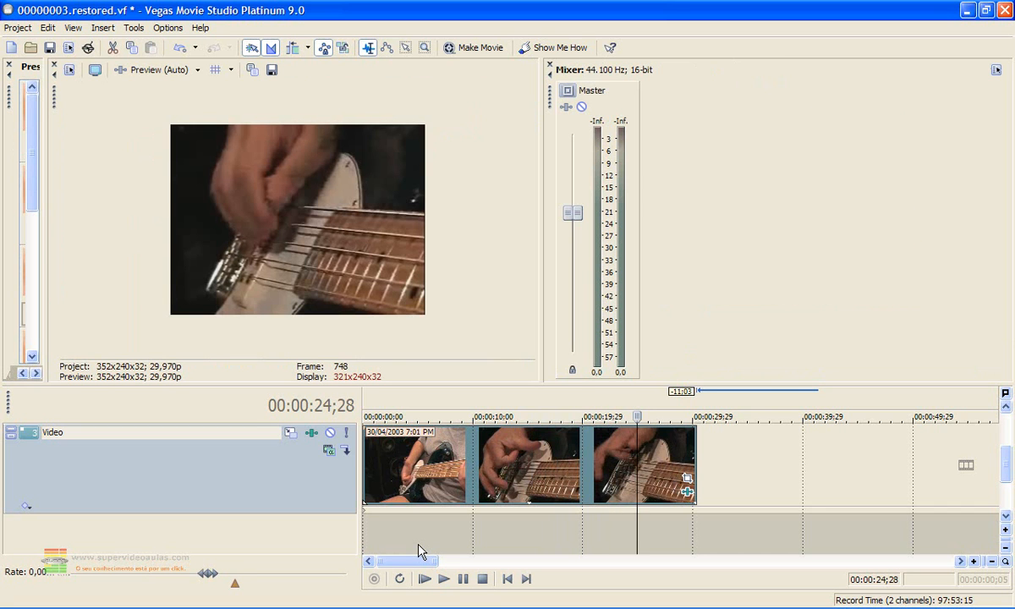
left_click_drag(55, 101, 564, 90)
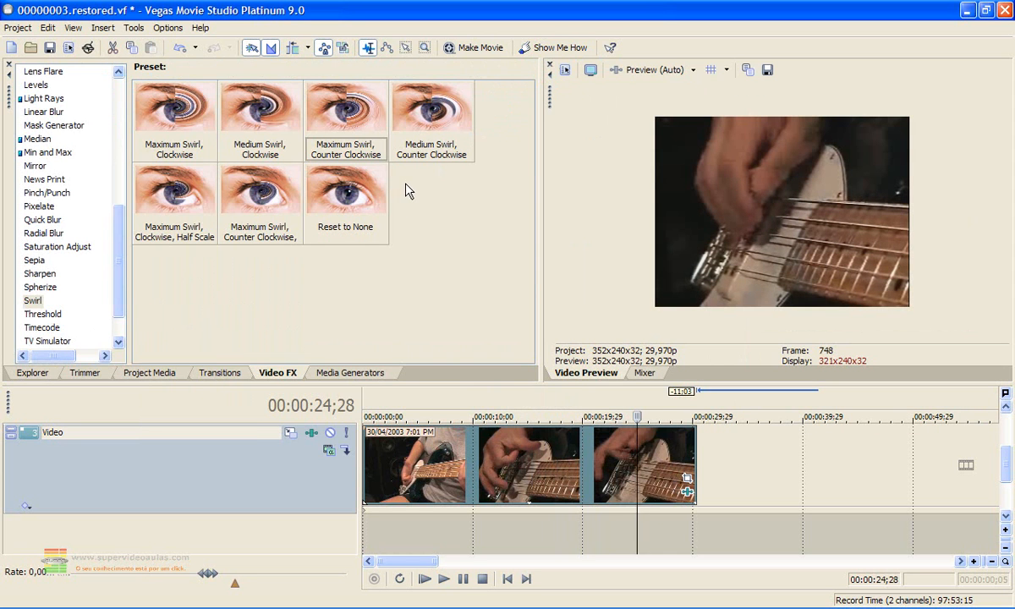
Reopen the Video Event FX settings of the guitar clip and reposition their window over the timeline
left_click(687, 491)
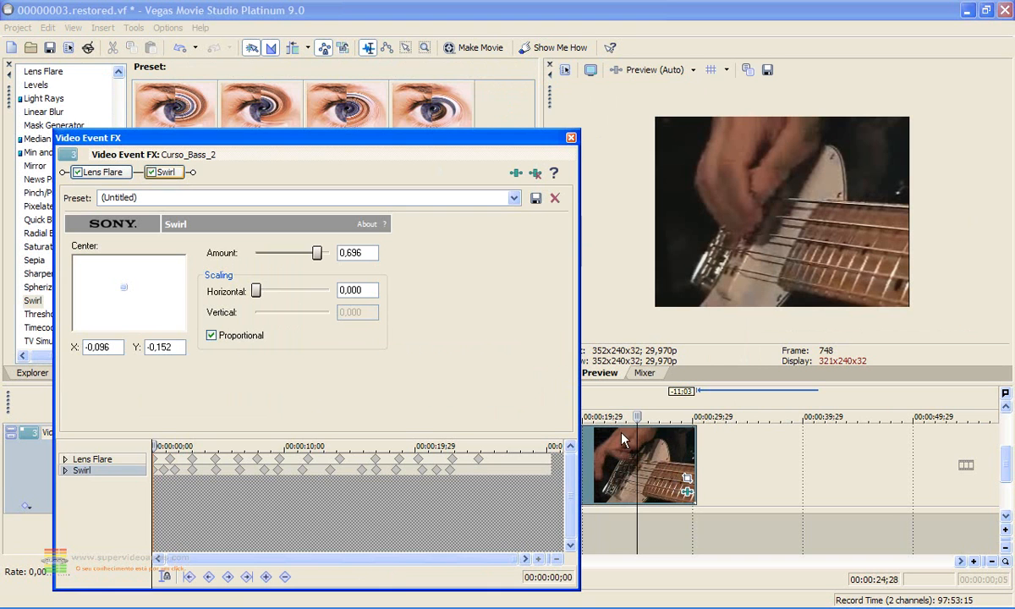
left_click_drag(317, 145, 497, 169)
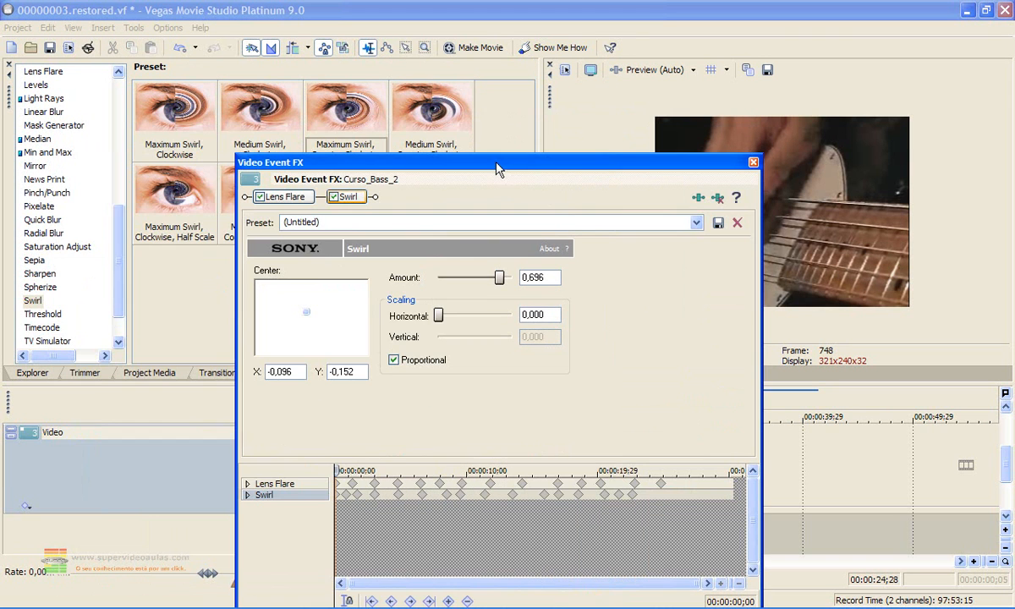